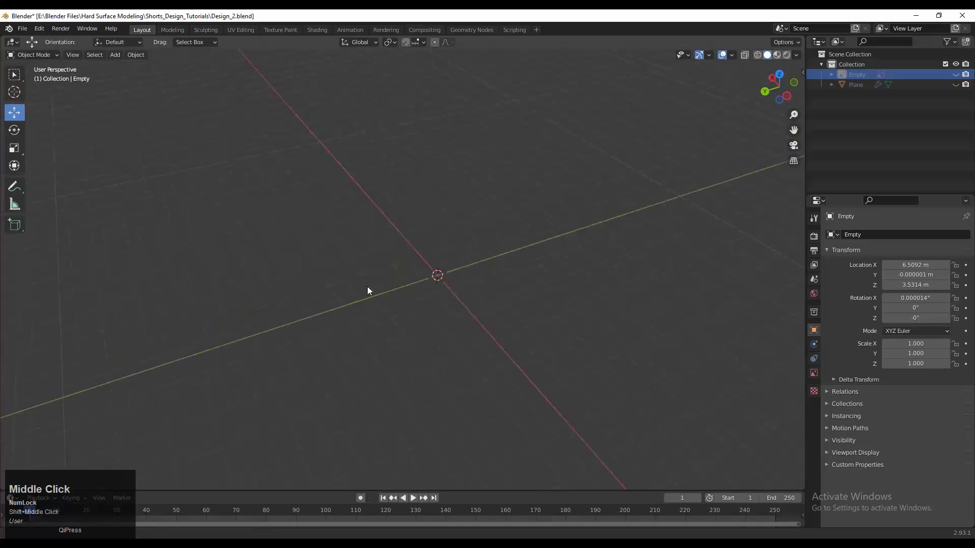
# Add a 2 m plane mesh at the origin and look at it from the top.
pyautogui.moveTo(367, 287); pyautogui.dragTo(406, 294, button='middle')
pyautogui.hotkey('shift', 'a')
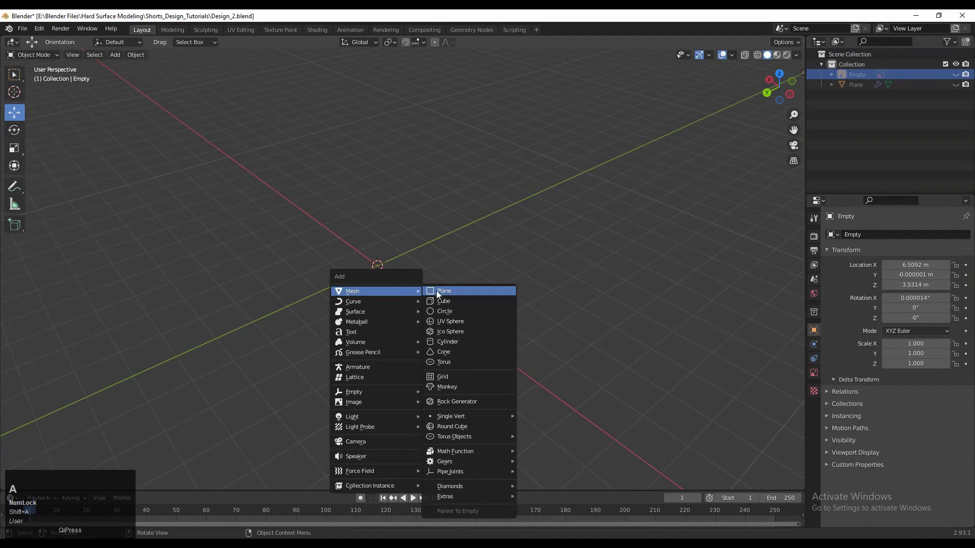
pyautogui.click(439, 292)
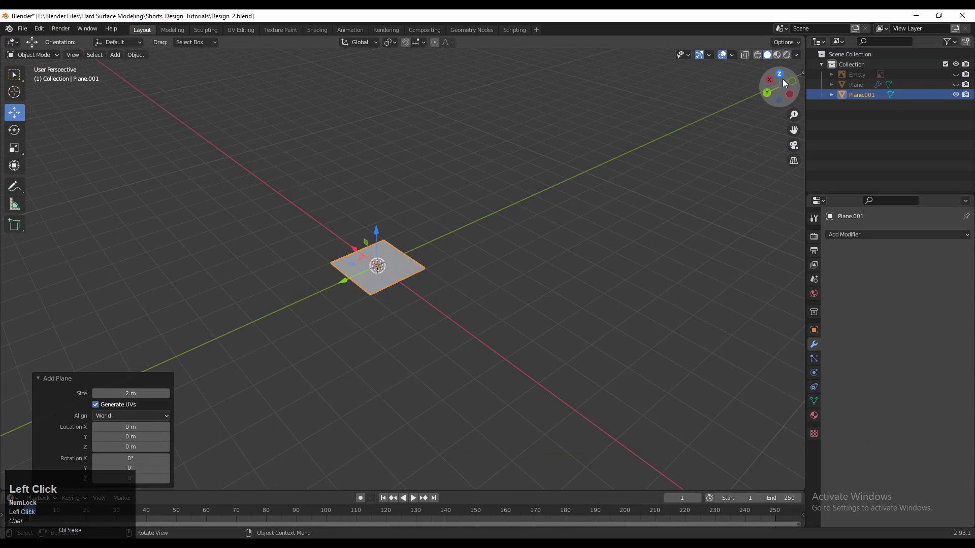
pyautogui.click(779, 75)
pyautogui.scroll(3, 570, 279)
pyautogui.keyDown('shift'); pyautogui.moveTo(548, 281); pyautogui.dragTo(560, 226, button='middle'); pyautogui.keyUp('shift')
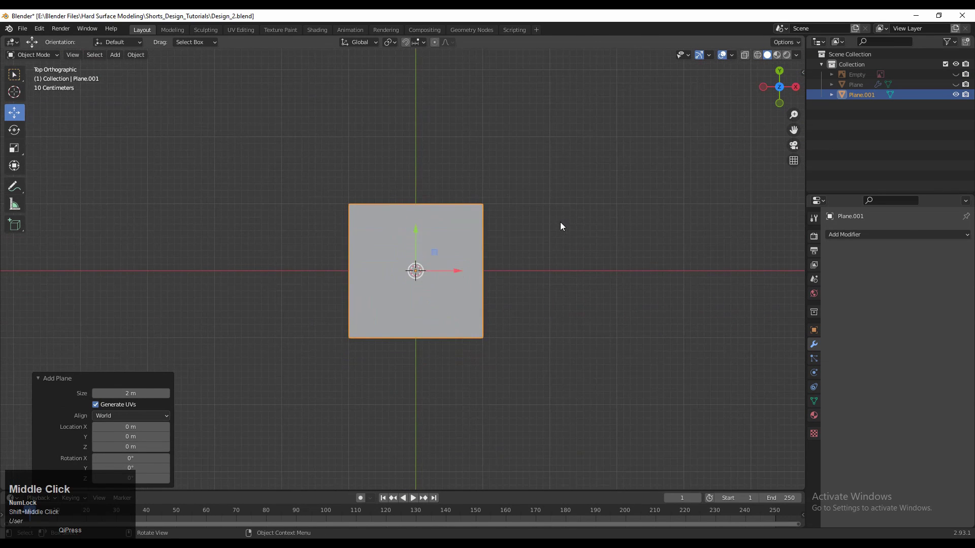
# Enter mesh editing and scale the plane along Y to about twice its length.
pyautogui.press('Tab')
pyautogui.scroll(-2, 531, 259)
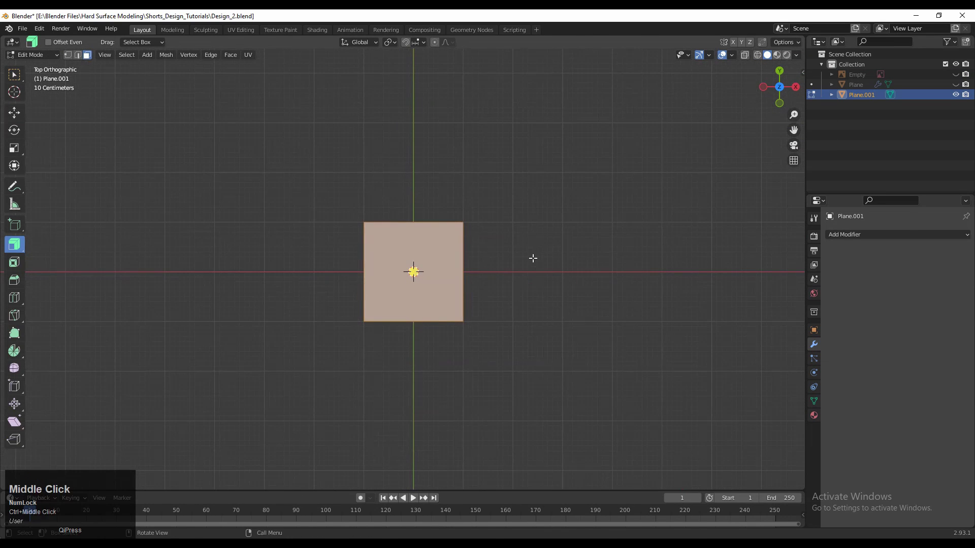
pyautogui.press('s')
pyautogui.press('y')
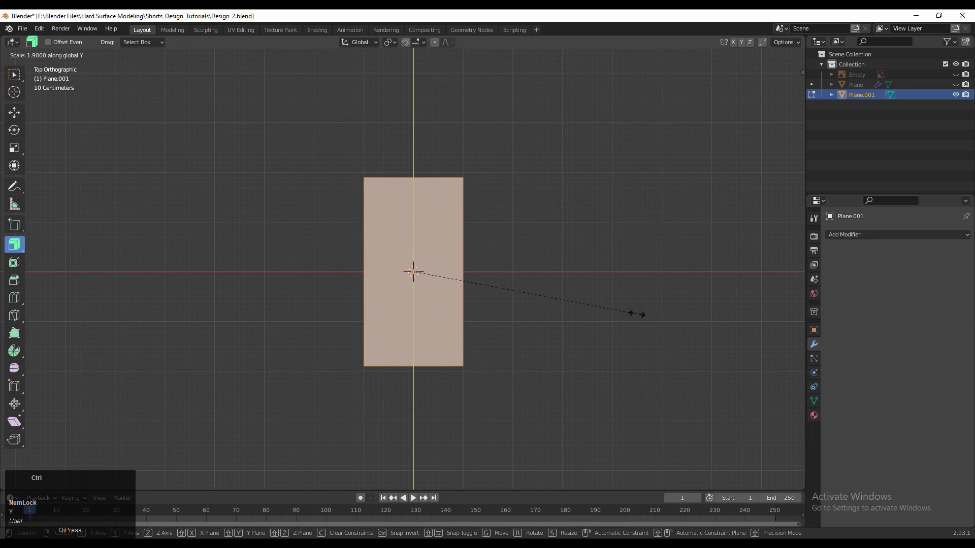
pyautogui.keyDown('ctrl'); pyautogui.click(647, 321); pyautogui.keyUp('ctrl')
# Vertex-bevel the rectangle's four corners with a width of about 0.279 m and 2 segments.
pyautogui.press('1')
pyautogui.moveTo(528, 159); pyautogui.dragTo(454, 187)
pyautogui.keyDown('shift'); pyautogui.moveTo(373, 136); pyautogui.dragTo(323, 216); pyautogui.keyUp('shift')
pyautogui.keyDown('shift'); pyautogui.moveTo(499, 342); pyautogui.dragTo(465, 374); pyautogui.keyUp('shift')
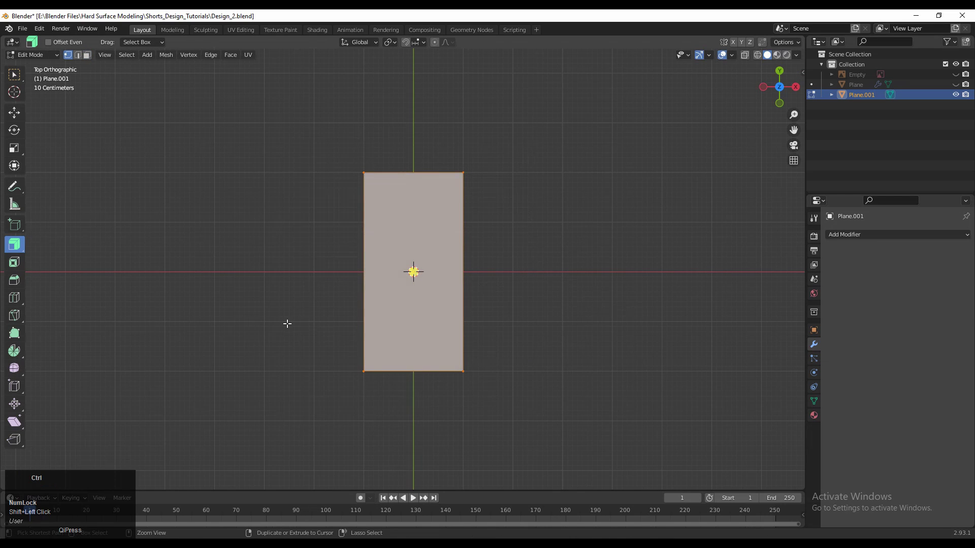
pyautogui.hotkey('ctrl', 'b')
pyautogui.click(270, 324)
pyautogui.click(120, 300)
pyautogui.keyDown('shift'); pyautogui.moveTo(348, 272); pyautogui.dragTo(342, 317, button='middle'); pyautogui.keyUp('shift')
pyautogui.scroll(3, 341, 318)
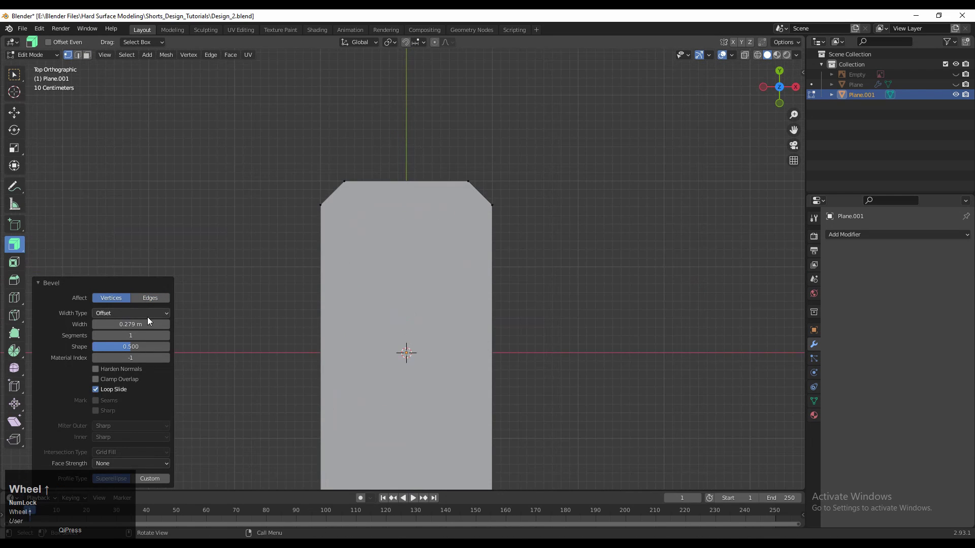
pyautogui.click(167, 335)
pyautogui.moveTo(425, 228); pyautogui.dragTo(428, 218, button='middle')
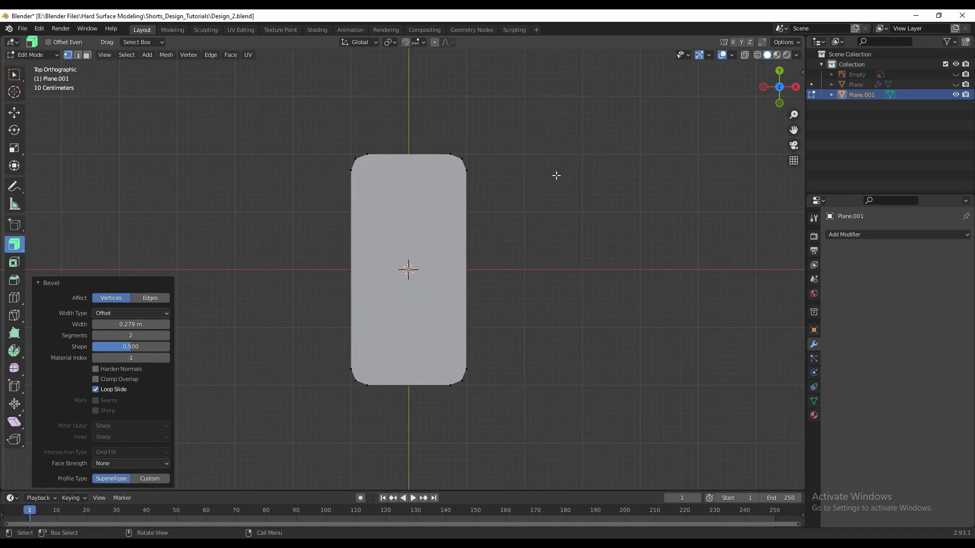
# Scale the vertices of the shape's upper rounded end to 0.8 along X.
pyautogui.moveTo(556, 106); pyautogui.dragTo(180, 192)
pyautogui.keyDown('shift'); pyautogui.moveTo(551, 196); pyautogui.dragTo(533, 206, button='middle'); pyautogui.keyUp('shift')
pyautogui.press('s')
pyautogui.press('x')
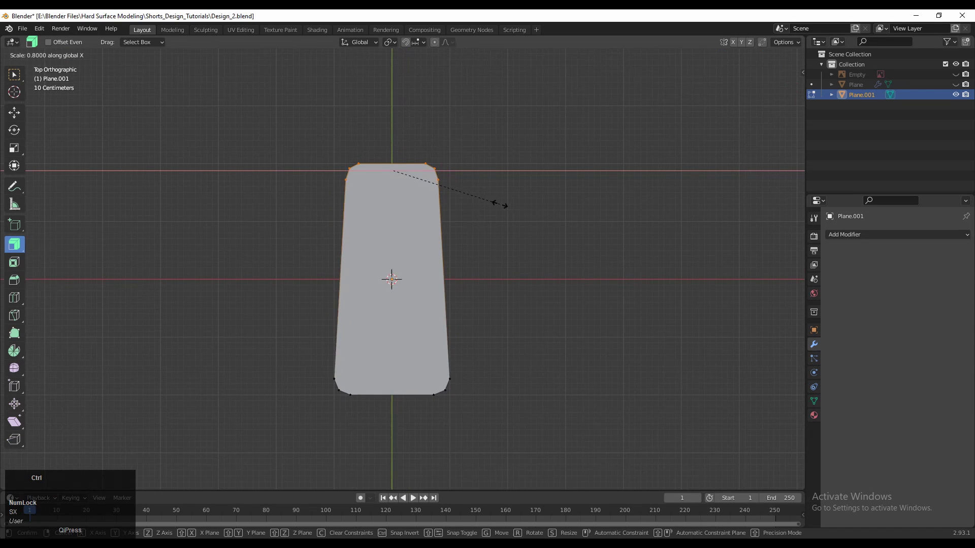
# Scale the vertices of the shape's lower rounded end to 1.1 along X.
pyautogui.press('s')
pyautogui.press('x')
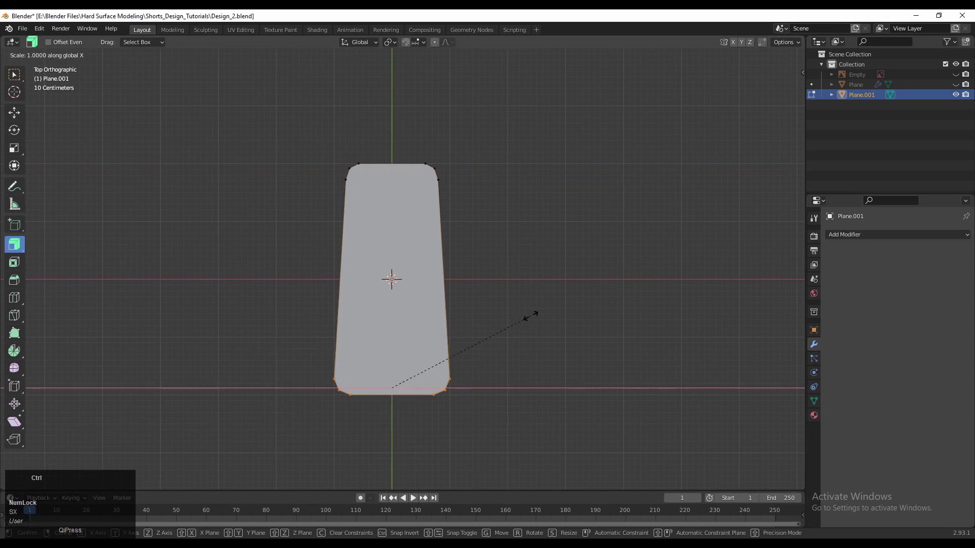
pyautogui.click(547, 309)
pyautogui.click(549, 308)
pyautogui.moveTo(534, 321); pyautogui.dragTo(238, 413)
pyautogui.press('s')
pyautogui.press('x')
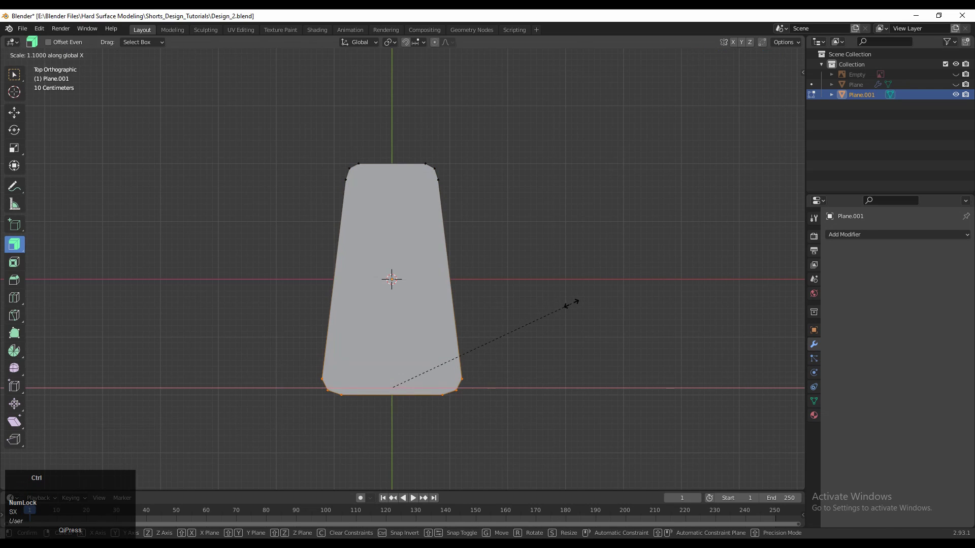
pyautogui.click(570, 304)
pyautogui.click(391, 388)
# Connect the vertices across the upper end with a horizontal edge and the right-hand bevel vertices with a lengthwise edge.
pyautogui.moveTo(465, 180); pyautogui.dragTo(334, 180)
pyautogui.rightClick(346, 259)
pyautogui.click(346, 259)
pyautogui.moveTo(376, 423); pyautogui.dragTo(377, 423)
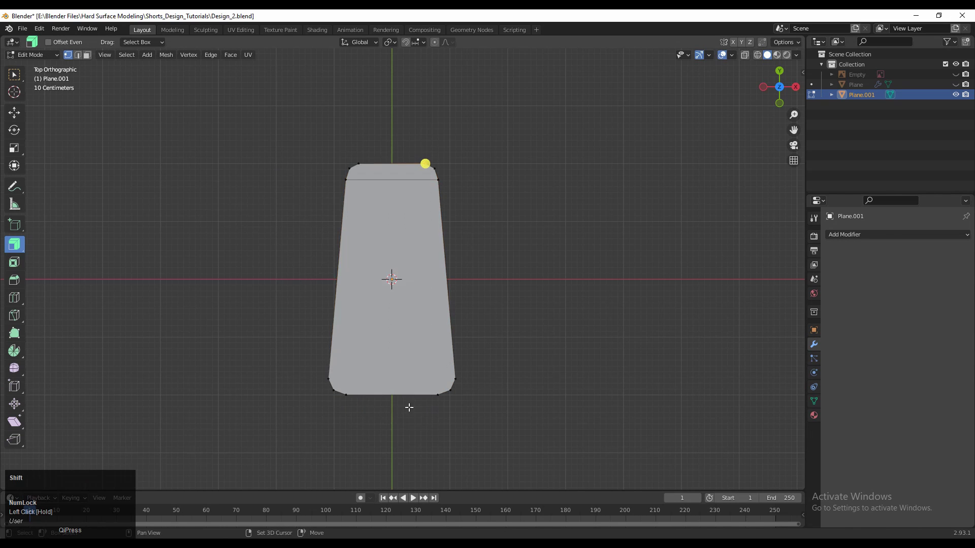
pyautogui.keyDown('shift'); pyautogui.click(434, 392); pyautogui.keyUp('shift')
pyautogui.rightClick(431, 279)
pyautogui.click(429, 246)
# Connect the vertices across the lower end with a horizontal edge and the left-hand bevel vertices with a lengthwise edge.
pyautogui.moveTo(291, 380); pyautogui.dragTo(291, 380)
pyautogui.rightClick(374, 345)
pyautogui.click(374, 345)
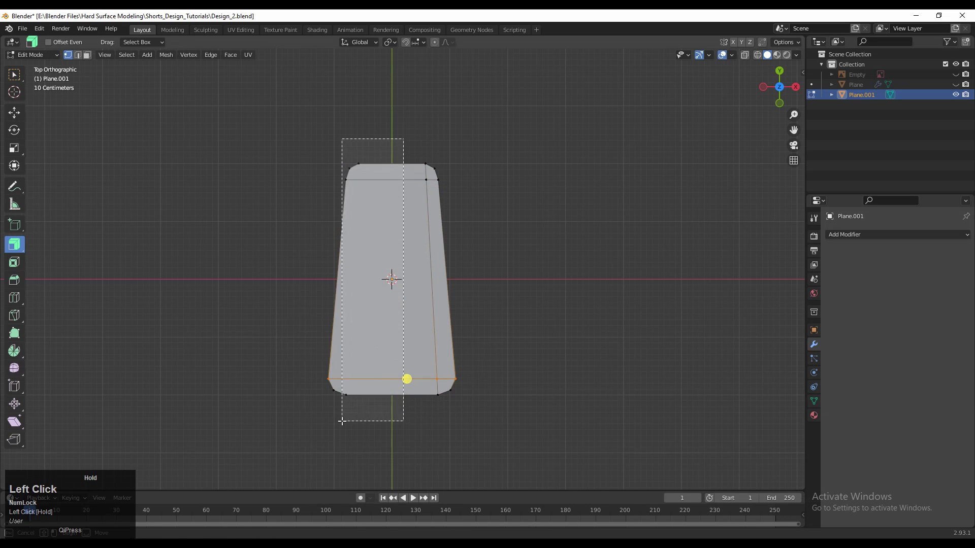
pyautogui.moveTo(344, 423); pyautogui.dragTo(343, 423)
pyautogui.click(355, 156)
pyautogui.rightClick(327, 163)
pyautogui.click(327, 163)
pyautogui.scroll(3, 477, 235)
pyautogui.scroll(-3, 478, 237)
# Leave mesh editing and rotate the plane -90° in the right view so that it stands upright.
pyautogui.press('Tab')
pyautogui.moveTo(479, 237); pyautogui.dragTo(434, 194, button='middle')
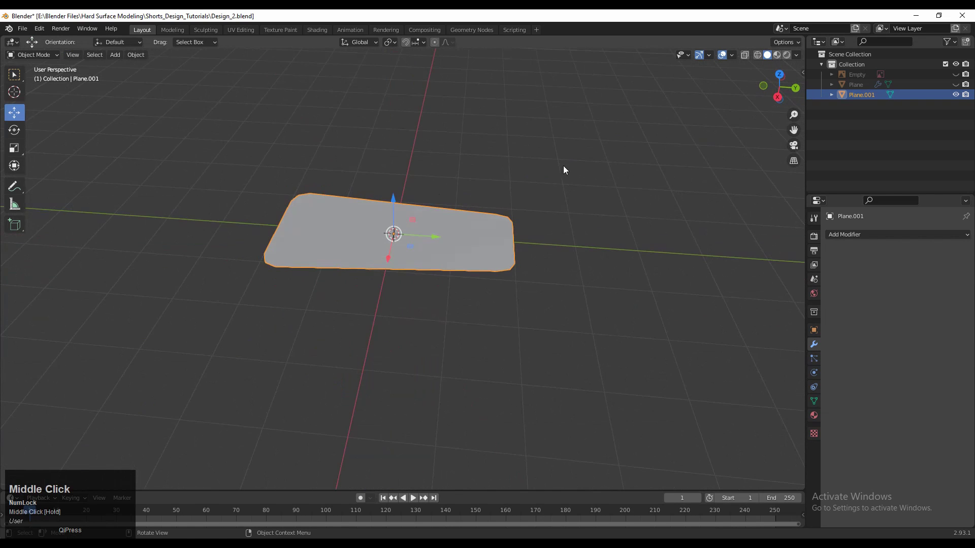
pyautogui.click(772, 95)
pyautogui.press('r')
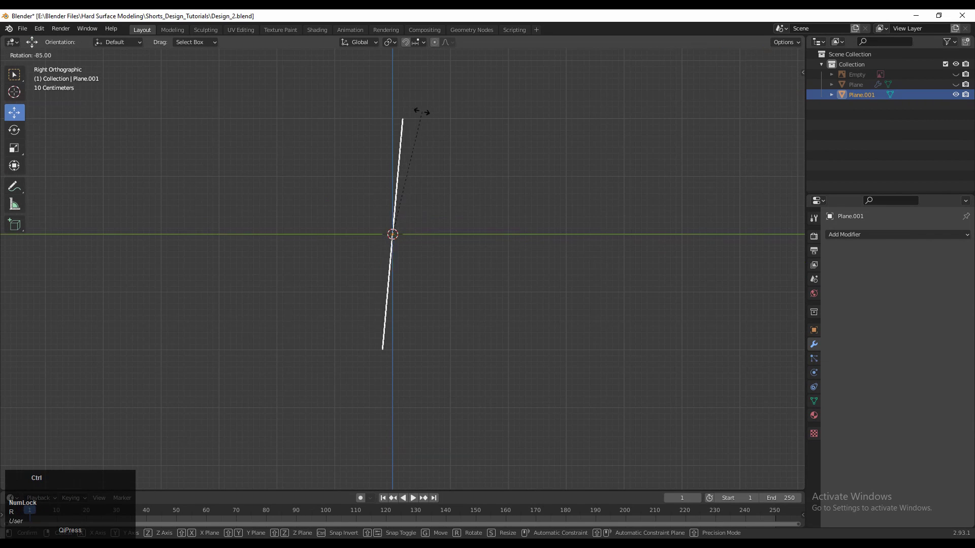
pyautogui.keyDown('ctrl'); pyautogui.click(405, 113); pyautogui.keyUp('ctrl')
pyautogui.moveTo(712, 84); pyautogui.dragTo(409, 118, button='middle')
# Extrude the panel's outer boundary edges in place and scale them outward uniformly by about 1.051.
pyautogui.press('Tab')
pyautogui.hotkey('shift', 'space')
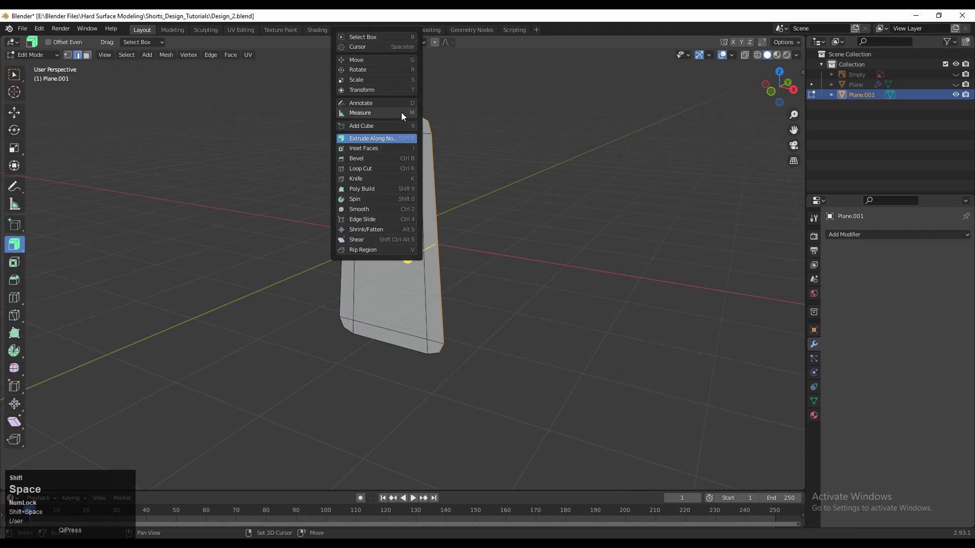
pyautogui.click(412, 117)
pyautogui.moveTo(388, 345); pyautogui.dragTo(527, 207, button='middle')
pyautogui.press('e')
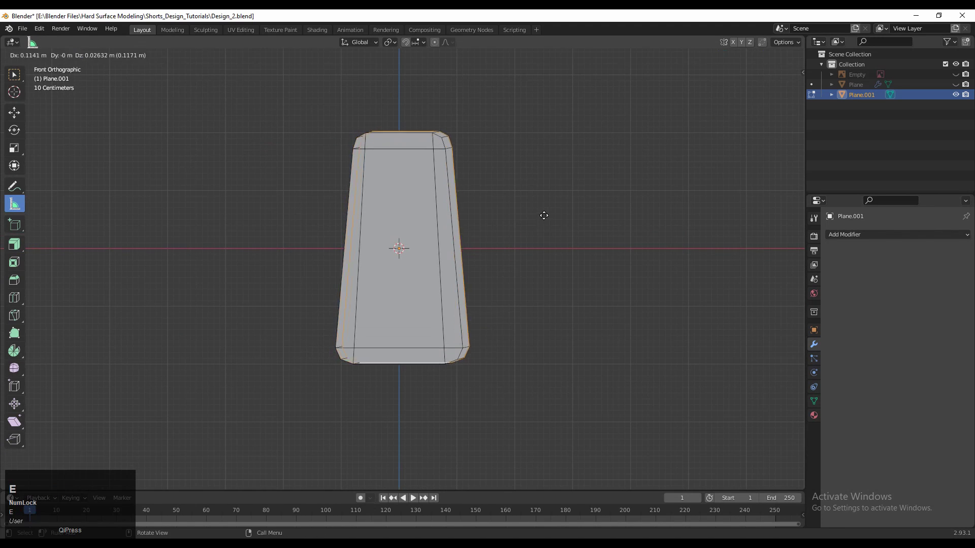
pyautogui.rightClick(538, 206)
pyautogui.press('s')
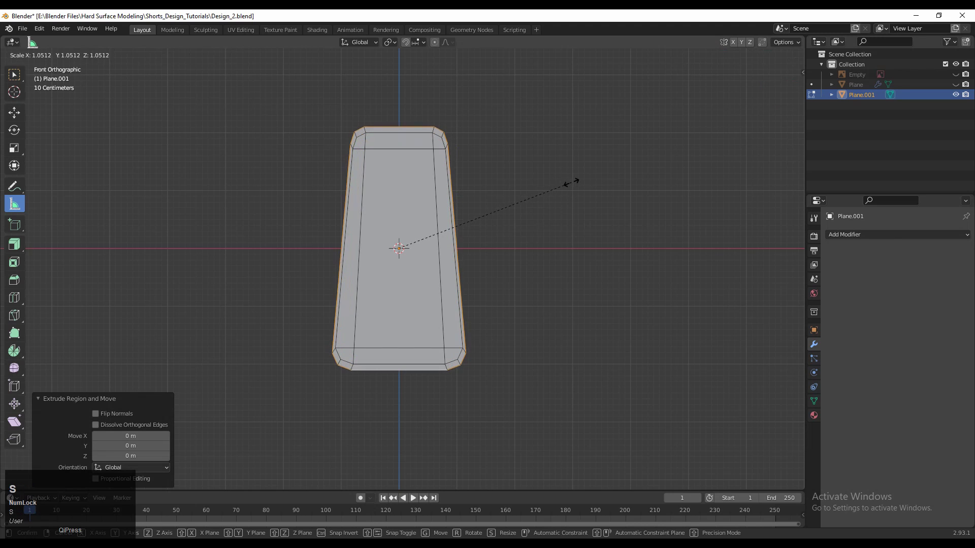
pyautogui.click(570, 182)
# Scale the extruded outer edge loop along X by about 1.044.
pyautogui.keyDown('ctrl'); pyautogui.moveTo(533, 257); pyautogui.dragTo(531, 199, button='middle'); pyautogui.keyUp('ctrl')
pyautogui.keyDown('shift'); pyautogui.moveTo(531, 199); pyautogui.dragTo(527, 211, button='middle'); pyautogui.keyUp('shift')
pyautogui.press('s')
pyautogui.press('x')
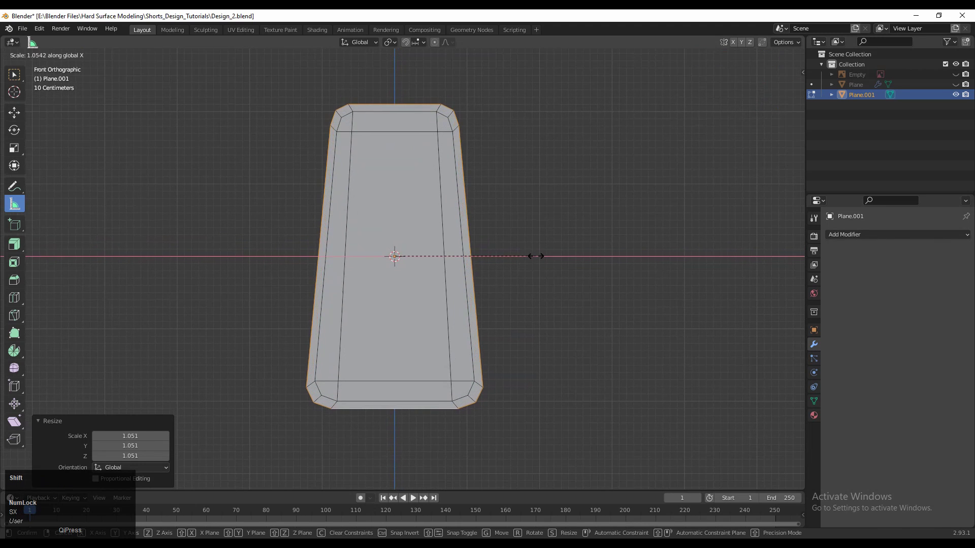
pyautogui.click(514, 250)
pyautogui.moveTo(523, 248); pyautogui.dragTo(507, 270, button='middle')
# Scale the outer edge loop slightly outward along Z in the front view.
pyautogui.click(780, 91)
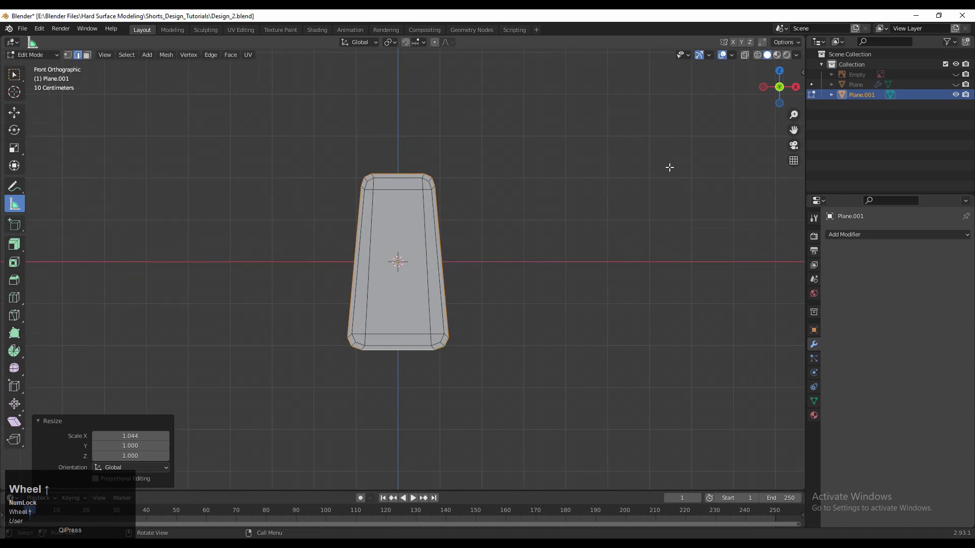
pyautogui.scroll(1, 624, 155)
pyautogui.press('s')
pyautogui.press('y')
pyautogui.press('z')
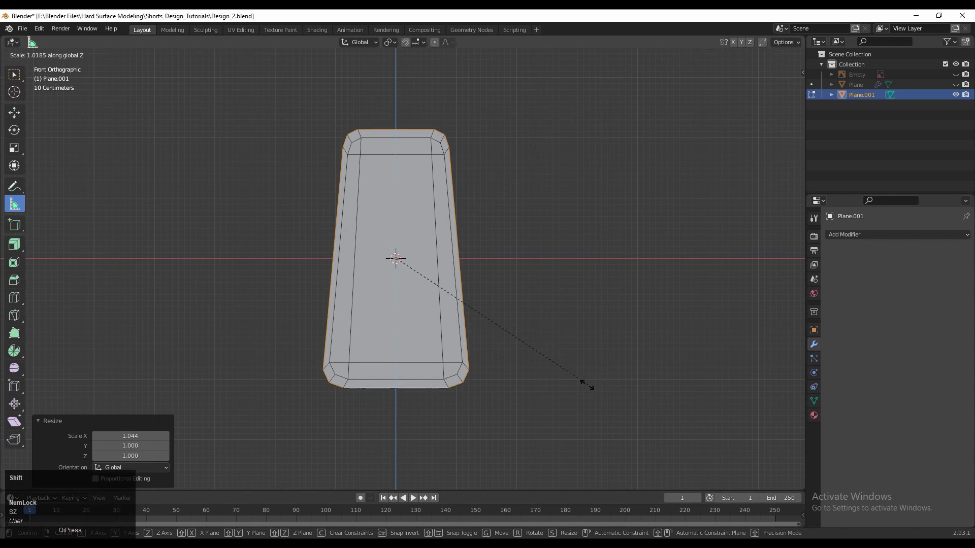
pyautogui.click(551, 390)
# Extrude the outer edge loop backward along Y to turn the panel into a deep open-backed shell.
pyautogui.moveTo(500, 367); pyautogui.dragTo(411, 361, button='middle')
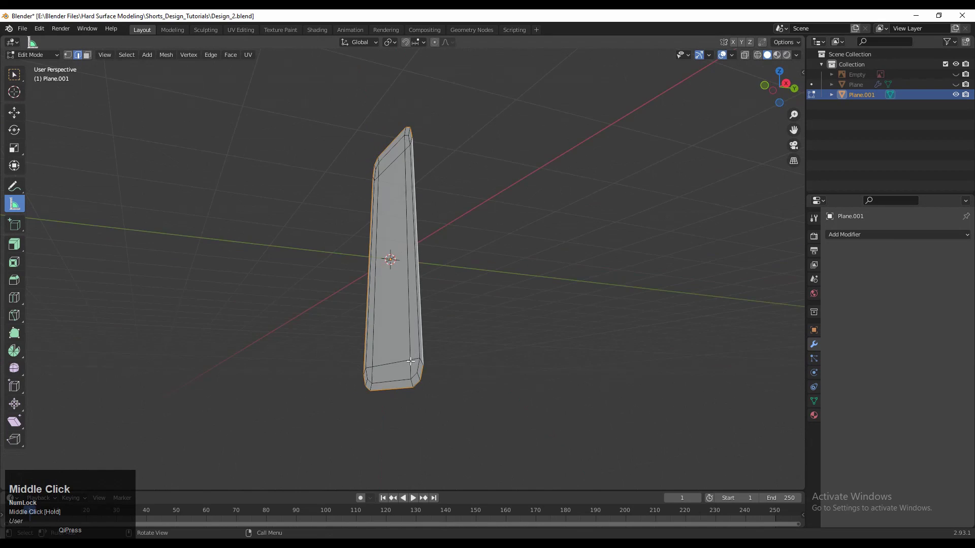
pyautogui.click(790, 86)
pyautogui.keyDown('ctrl'); pyautogui.moveTo(529, 257); pyautogui.dragTo(507, 240, button='middle'); pyautogui.keyUp('ctrl')
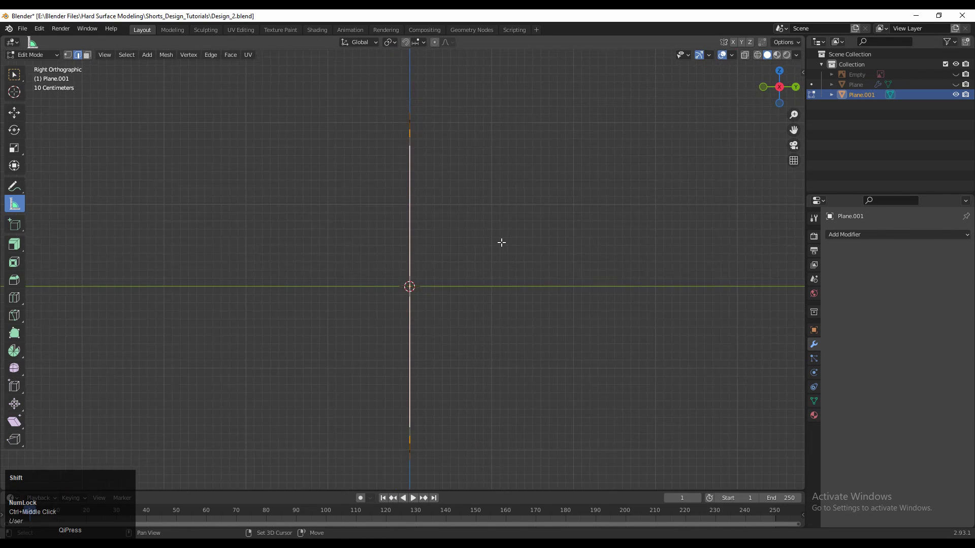
pyautogui.moveTo(447, 230); pyautogui.dragTo(551, 228, button='middle')
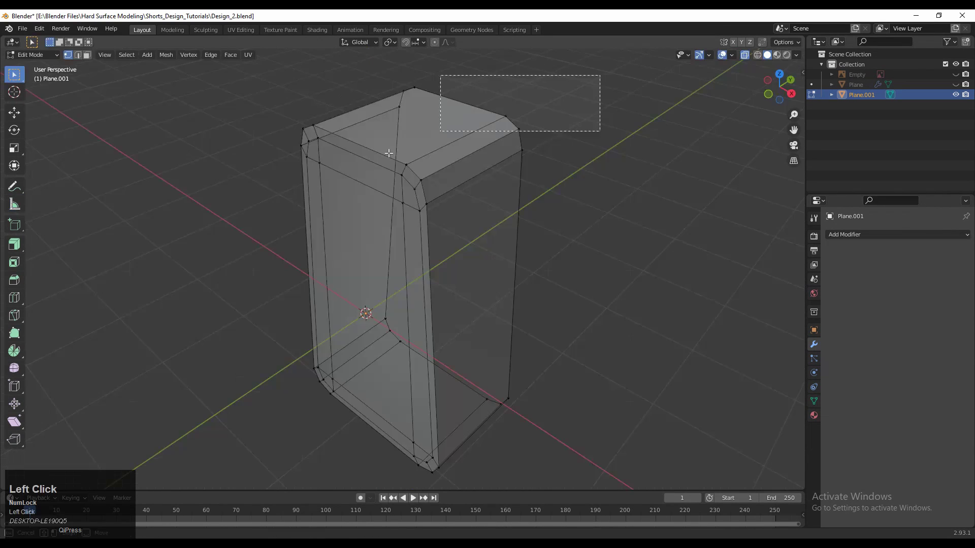
pyautogui.moveTo(598, 135); pyautogui.dragTo(548, 141)
pyautogui.click(778, 75)
pyautogui.press('s')
pyautogui.press('x')
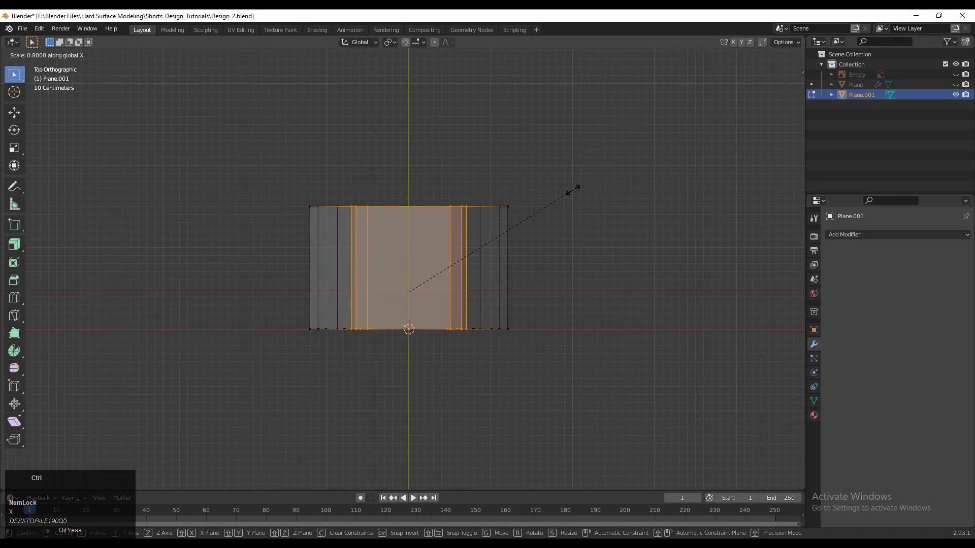
pyautogui.rightClick(572, 189)
# Scale the shell's selected rear edges to 0.7 along X in the top view to taper the back.
pyautogui.moveTo(494, 202); pyautogui.dragTo(421, 122, button='middle')
pyautogui.moveTo(520, 71); pyautogui.dragTo(419, 192)
pyautogui.click(781, 72)
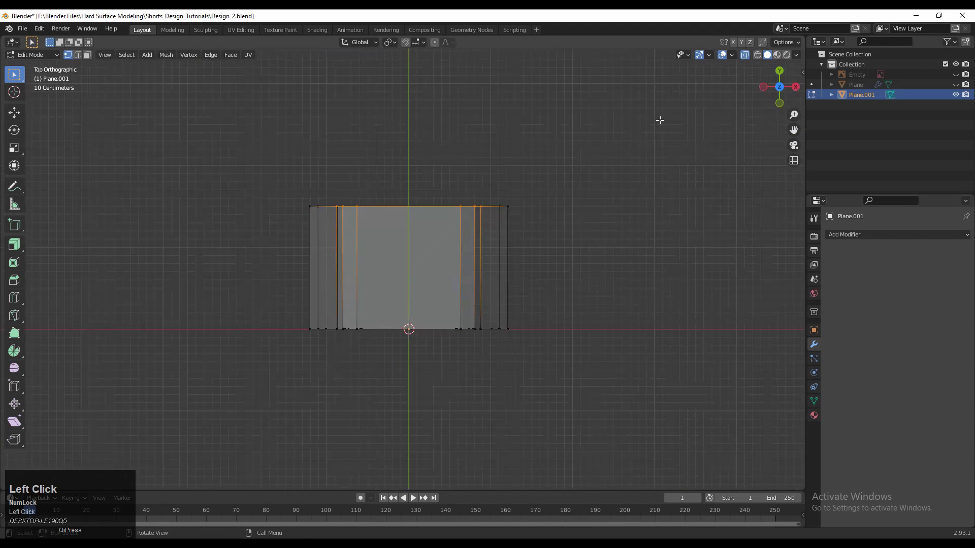
pyautogui.press('s')
pyautogui.press('x')
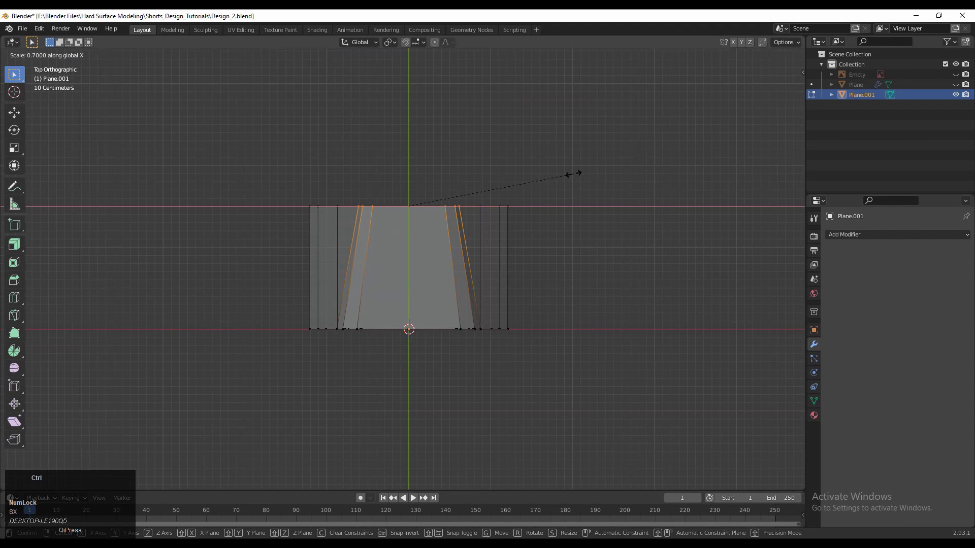
pyautogui.click(573, 174)
# Select the shell's middle vertices in see-through display and scale them along X.
pyautogui.moveTo(594, 217); pyautogui.dragTo(233, 150, button='middle')
pyautogui.hotkey('alt', 'z')
pyautogui.click(791, 92)
pyautogui.click(795, 87)
pyautogui.moveTo(294, 376); pyautogui.dragTo(588, 285)
pyautogui.press('s')
pyautogui.press('x')
pyautogui.click(591, 266)
# Move the selected middle vertices toward the front along Y in the side view.
pyautogui.moveTo(573, 259); pyautogui.dragTo(751, 284, button='middle')
pyautogui.click(14, 113)
pyautogui.click(776, 94)
pyautogui.keyDown('ctrl'); pyautogui.moveTo(490, 343); pyautogui.dragTo(408, 336); pyautogui.keyUp('ctrl')
pyautogui.keyDown('shift'); pyautogui.moveTo(409, 344); pyautogui.dragTo(413, 313, button='middle'); pyautogui.keyUp('shift')
pyautogui.moveTo(413, 313); pyautogui.dragTo(425, 316)
pyautogui.keyDown('shift'); pyautogui.moveTo(432, 118); pyautogui.dragTo(422, 231, button='middle'); pyautogui.keyUp('shift')
# Select the rear vertices in see-through display and pull them forward along Y to reduce the shell's depth.
pyautogui.click(413, 198)
pyautogui.rightClick(414, 198)
pyautogui.click(744, 54)
pyautogui.moveTo(459, 202); pyautogui.dragTo(381, 259)
pyautogui.moveTo(467, 230); pyautogui.dragTo(452, 233)
pyautogui.rightClick(452, 233)
pyautogui.moveTo(499, 200); pyautogui.dragTo(373, 373)
pyautogui.moveTo(448, 292); pyautogui.dragTo(422, 291)
pyautogui.click(489, 290)
pyautogui.click(396, 292)
pyautogui.keyDown('shift'); pyautogui.moveTo(422, 292); pyautogui.dragTo(488, 268, button='middle'); pyautogui.keyUp('shift')
pyautogui.moveTo(502, 191); pyautogui.dragTo(432, 345)
pyautogui.moveTo(501, 269); pyautogui.dragTo(500, 273)
# Tilt the full column of front vertices in the side view and shift it slightly forward along Y.
pyautogui.keyDown('shift'); pyautogui.moveTo(554, 265); pyautogui.dragTo(556, 259, button='middle'); pyautogui.keyUp('shift')
pyautogui.moveTo(431, 93); pyautogui.dragTo(303, 468)
pyautogui.keyDown('shift'); pyautogui.moveTo(531, 228); pyautogui.dragTo(500, 222, button='middle'); pyautogui.keyUp('shift')
pyautogui.press('r')
pyautogui.click(503, 239)
pyautogui.moveTo(422, 257); pyautogui.dragTo(416, 257)
# Raise the shell's top front vertices slightly along Z.
pyautogui.moveTo(437, 94); pyautogui.dragTo(366, 160)
pyautogui.keyDown('shift'); pyautogui.moveTo(414, 127); pyautogui.dragTo(402, 295, button='middle'); pyautogui.keyUp('shift')
pyautogui.scroll(3, 414, 206)
pyautogui.moveTo(379, 214); pyautogui.dragTo(380, 206)
# Lower the shell's bottom front vertices slightly along Z.
pyautogui.click(522, 304)
pyautogui.keyDown('shift'); pyautogui.moveTo(524, 357); pyautogui.dragTo(522, 208, button='middle'); pyautogui.keyUp('shift')
pyautogui.scroll(-2, 522, 209)
pyautogui.moveTo(411, 406); pyautogui.dragTo(341, 482)
pyautogui.scroll(4, 341, 483)
pyautogui.keyDown('shift'); pyautogui.moveTo(402, 348); pyautogui.dragTo(386, 268, button='middle'); pyautogui.keyUp('shift')
pyautogui.moveTo(387, 268); pyautogui.dragTo(389, 281)
# Pull the upper rear vertex rows forward along Y in the side view to start a curved back profile.
pyautogui.scroll(-1, 622, 152)
pyautogui.moveTo(623, 152); pyautogui.dragTo(386, 357, button='middle')
pyautogui.click(776, 94)
pyautogui.scroll(3, 631, 159)
pyautogui.moveTo(577, 190); pyautogui.dragTo(464, 223)
pyautogui.keyDown('shift'); pyautogui.moveTo(559, 199); pyautogui.dragTo(541, 202); pyautogui.keyUp('shift')
pyautogui.scroll(3, 567, 227)
pyautogui.keyDown('shift'); pyautogui.moveTo(570, 229); pyautogui.dragTo(535, 194, button='middle'); pyautogui.keyUp('shift')
pyautogui.scroll(-1, 535, 194)
pyautogui.moveTo(512, 233); pyautogui.dragTo(457, 292)
pyautogui.moveTo(504, 265); pyautogui.dragTo(484, 265)
# Nudge the top rear vertices and the row toward the middle forward along Y.
pyautogui.moveTo(551, 117); pyautogui.dragTo(513, 153)
pyautogui.moveTo(560, 137); pyautogui.dragTo(557, 137)
pyautogui.keyDown('shift'); pyautogui.moveTo(530, 235); pyautogui.dragTo(542, 152, button='middle'); pyautogui.keyUp('shift')
pyautogui.moveTo(542, 152); pyautogui.dragTo(502, 185)
pyautogui.scroll(-4, 498, 181)
pyautogui.keyDown('shift'); pyautogui.moveTo(467, 269); pyautogui.dragTo(482, 229, button='middle'); pyautogui.keyUp('shift')
pyautogui.moveTo(469, 230); pyautogui.dragTo(427, 264)
pyautogui.moveTo(481, 251); pyautogui.dragTo(469, 259)
# Pull the lower rear vertex rows forward along Y so the shell thins toward its bottom end.
pyautogui.keyDown('shift'); pyautogui.moveTo(468, 269); pyautogui.dragTo(477, 226, button='middle'); pyautogui.keyUp('shift')
pyautogui.moveTo(465, 245); pyautogui.dragTo(420, 287)
pyautogui.moveTo(473, 269); pyautogui.dragTo(455, 269)
pyautogui.moveTo(469, 304); pyautogui.dragTo(415, 363)
pyautogui.moveTo(468, 344); pyautogui.dragTo(437, 348)
pyautogui.keyDown('shift'); pyautogui.moveTo(447, 348); pyautogui.dragTo(455, 300, button='middle'); pyautogui.keyUp('shift')
pyautogui.scroll(5, 455, 300)
pyautogui.moveTo(452, 330); pyautogui.dragTo(396, 370)
pyautogui.moveTo(449, 351); pyautogui.dragTo(391, 351)
pyautogui.moveTo(445, 360); pyautogui.dragTo(440, 365)
pyautogui.scroll(-5, 457, 304)
# Fine-tune the depth of the middle and lower rear vertex rows along Y to smooth the curve.
pyautogui.keyDown('shift'); pyautogui.moveTo(497, 216); pyautogui.dragTo(483, 322, button='middle'); pyautogui.keyUp('shift')
pyautogui.scroll(2, 483, 322)
pyautogui.moveTo(464, 243); pyautogui.dragTo(421, 286)
pyautogui.moveTo(479, 268); pyautogui.dragTo(474, 270)
pyautogui.moveTo(454, 335); pyautogui.dragTo(393, 376)
pyautogui.moveTo(454, 358); pyautogui.dragTo(450, 357)
pyautogui.keyDown('shift'); pyautogui.moveTo(459, 244); pyautogui.dragTo(455, 329, button='middle'); pyautogui.keyUp('shift')
pyautogui.moveTo(454, 330); pyautogui.dragTo(411, 373)
pyautogui.moveTo(468, 352); pyautogui.dragTo(466, 351)
# Nudge the upper rear vertex rows forward along Y, one after another, to even out the upper curve.
pyautogui.moveTo(490, 241); pyautogui.dragTo(447, 284)
pyautogui.moveTo(504, 262); pyautogui.dragTo(502, 262)
pyautogui.moveTo(534, 162); pyautogui.dragTo(500, 191)
pyautogui.moveTo(546, 173); pyautogui.dragTo(541, 173)
pyautogui.moveTo(556, 132); pyautogui.dragTo(526, 160)
pyautogui.moveTo(567, 150); pyautogui.dragTo(561, 150)
pyautogui.click(526, 363)
# Move the bottom rear vertices slightly forward along Y and return to object mode.
pyautogui.scroll(-2, 526, 363)
pyautogui.keyDown('shift'); pyautogui.moveTo(526, 363); pyautogui.dragTo(534, 220, button='middle'); pyautogui.keyUp('shift')
pyautogui.keyDown('shift'); pyautogui.moveTo(440, 360); pyautogui.dragTo(456, 306, button='middle'); pyautogui.keyUp('shift')
pyautogui.scroll(3, 452, 355)
pyautogui.moveTo(459, 355); pyautogui.dragTo(429, 311)
pyautogui.moveTo(483, 328); pyautogui.dragTo(474, 328)
pyautogui.scroll(-5, 523, 198)
pyautogui.keyDown('shift'); pyautogui.moveTo(524, 197); pyautogui.dragTo(557, 281, button='middle'); pyautogui.keyUp('shift')
pyautogui.press('Tab')
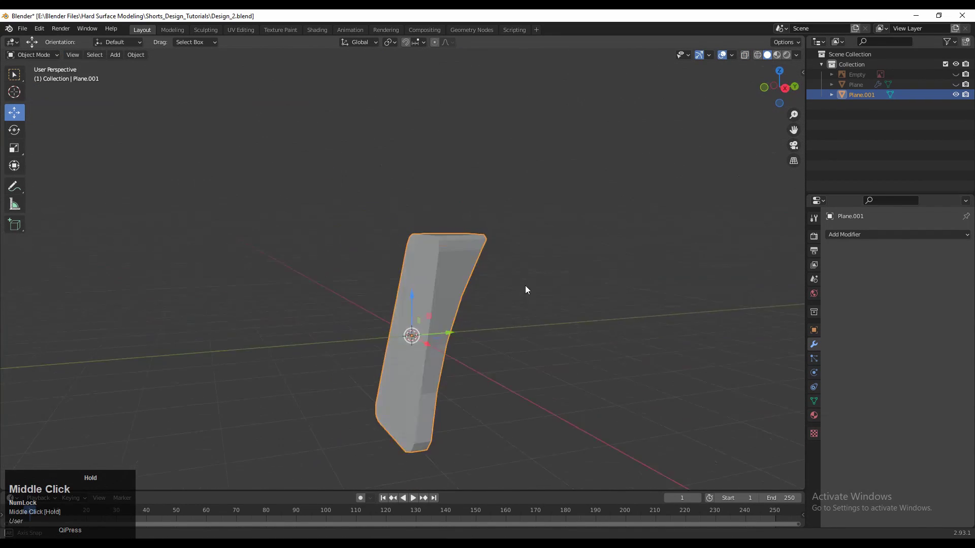
# Move the middle edge of the shell's top rear rim 0.21875 m backward along Y.
pyautogui.press('Tab')
pyautogui.scroll(3, 556, 282)
pyautogui.click(779, 81)
pyautogui.scroll(2, 567, 135)
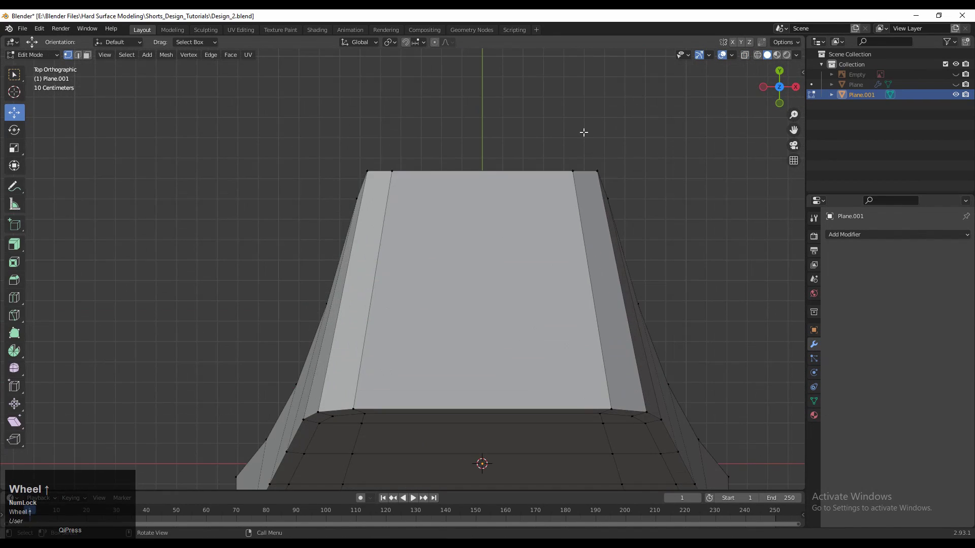
pyautogui.press('g')
pyautogui.press('y')
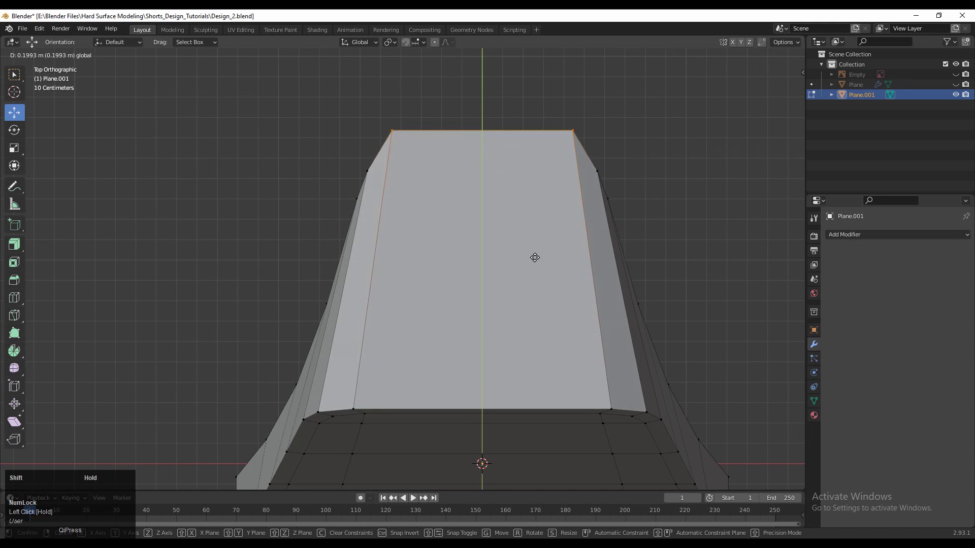
pyautogui.click(661, 205)
pyautogui.moveTo(661, 205); pyautogui.dragTo(616, 128, button='middle')
pyautogui.click(770, 95)
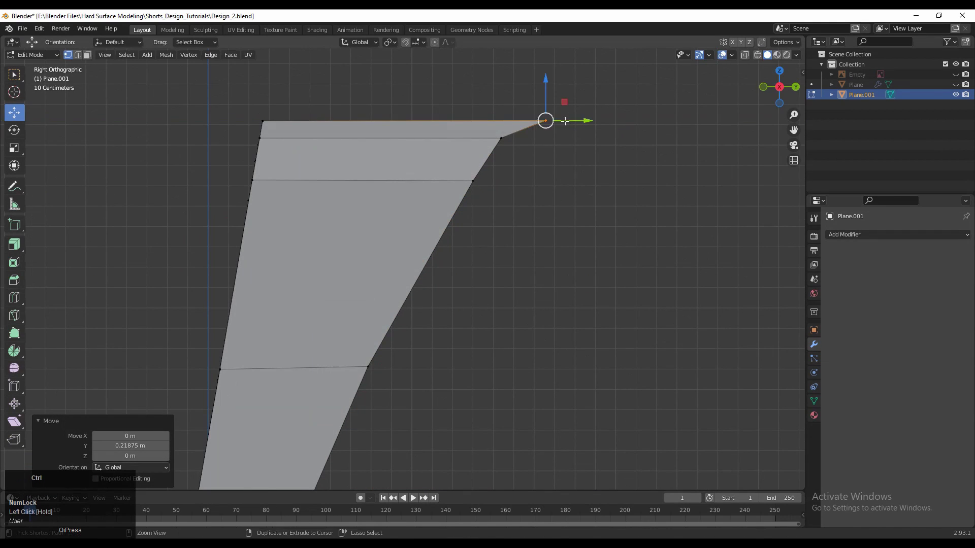
# Shift the shell's top rear vertices slightly forward along Y in the side view to straighten the upper corner profile.
pyautogui.press('Tab')
pyautogui.moveTo(554, 133); pyautogui.dragTo(503, 208, button='middle')
pyautogui.click(776, 100)
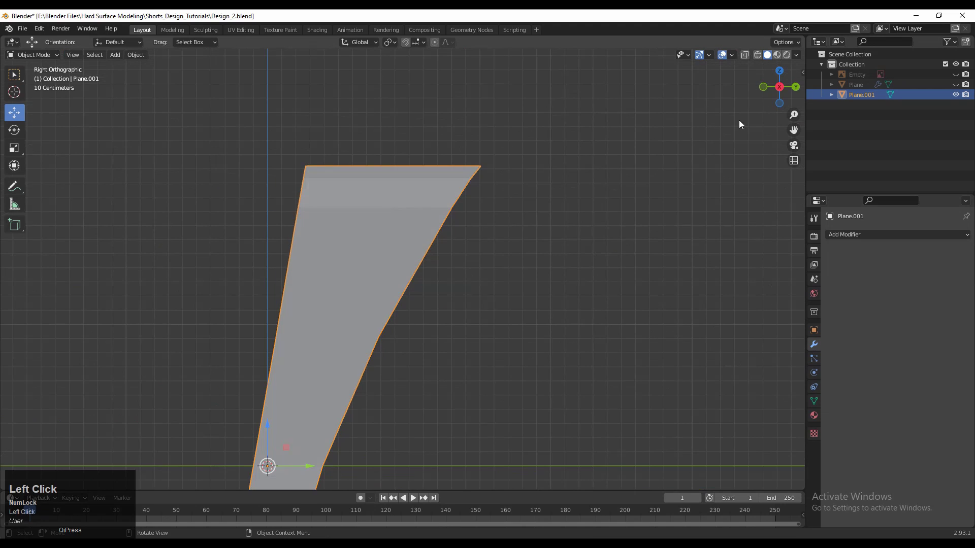
pyautogui.press('Tab')
pyautogui.scroll(3, 633, 163)
pyautogui.keyDown('shift'); pyautogui.moveTo(544, 173); pyautogui.dragTo(528, 267, button='middle'); pyautogui.keyUp('shift')
pyautogui.hotkey('alt', 'z')
pyautogui.moveTo(561, 135); pyautogui.dragTo(502, 198)
pyautogui.moveTo(563, 186); pyautogui.dragTo(551, 186)
pyautogui.press('Tab')
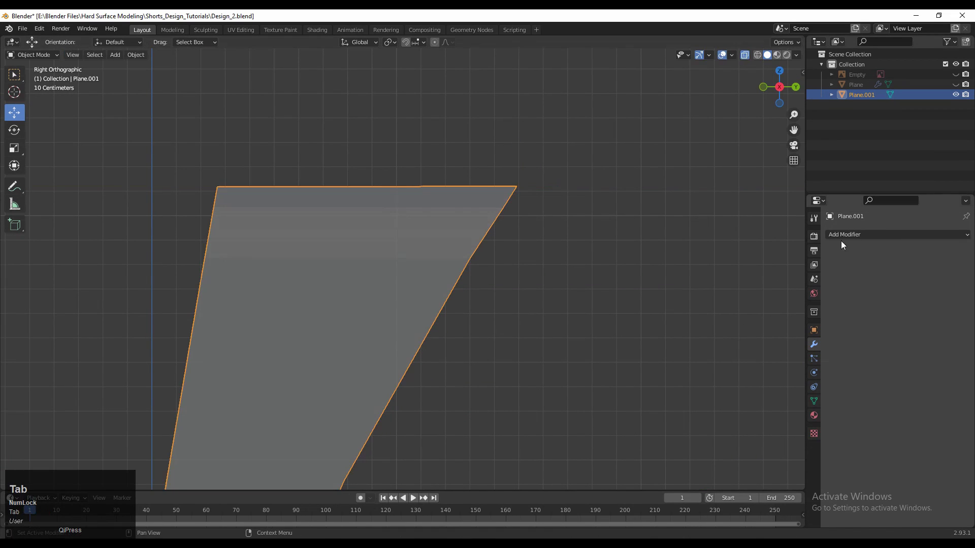
# Add a Subdivision modifier to the shell and turn off see-through display.
pyautogui.click(828, 235)
pyautogui.click(782, 419)
pyautogui.scroll(-2, 688, 145)
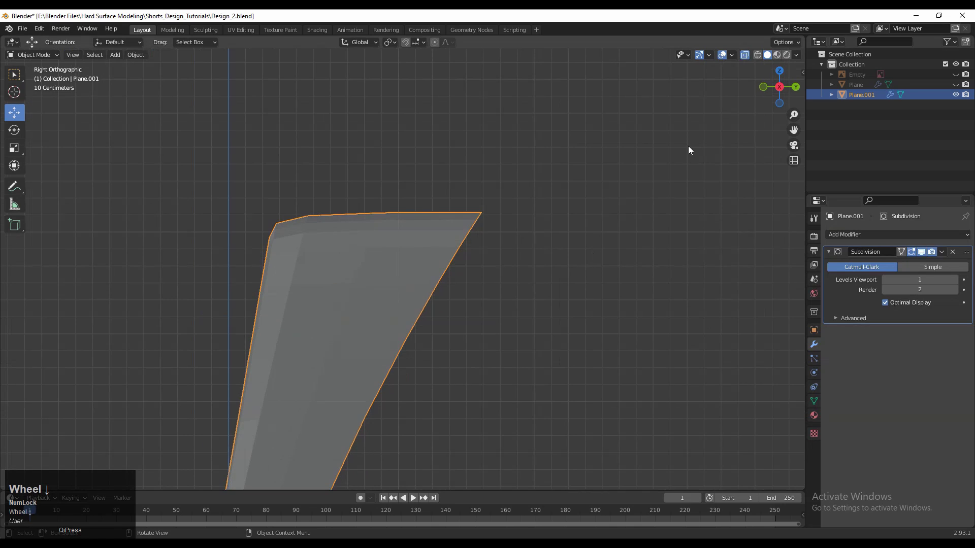
pyautogui.click(745, 55)
pyautogui.scroll(-7, 593, 276)
pyautogui.keyDown('shift'); pyautogui.moveTo(593, 276); pyautogui.dragTo(601, 244, button='middle'); pyautogui.keyUp('shift')
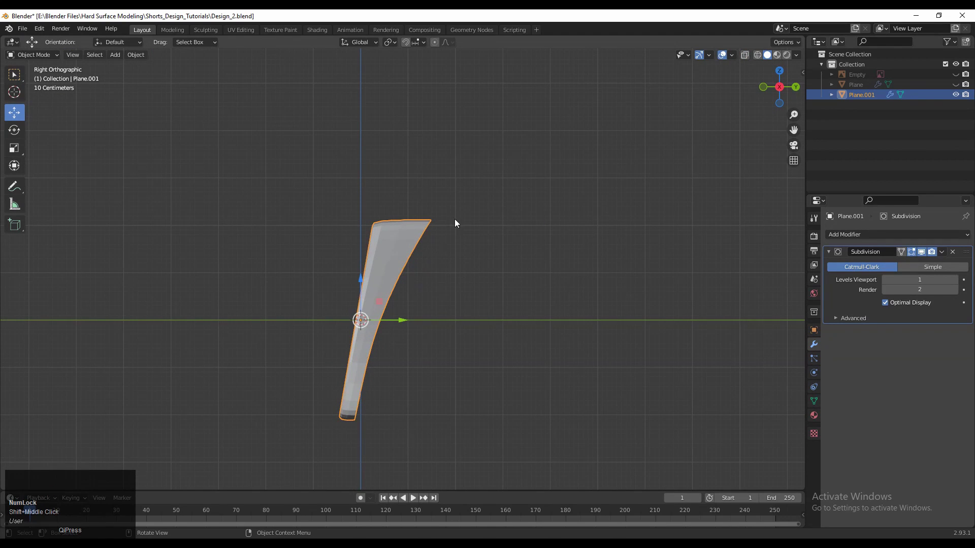
# Adjust the upper rear vertices in the side view using see-through display.
pyautogui.press('Tab')
pyautogui.scroll(2, 439, 240)
pyautogui.keyDown('shift'); pyautogui.moveTo(439, 239); pyautogui.dragTo(499, 202, button='middle'); pyautogui.keyUp('shift')
pyautogui.moveTo(445, 211); pyautogui.dragTo(470, 261)
pyautogui.hotkey('alt', 'z')
pyautogui.moveTo(574, 278); pyautogui.dragTo(494, 243)
pyautogui.click(471, 181)
# Turn off the Subdivision modifier's viewport display and resume editing the shell mesh.
pyautogui.press('Tab')
pyautogui.scroll(-3, 526, 181)
pyautogui.scroll(2, 468, 194)
pyautogui.click(921, 251)
pyautogui.moveTo(473, 254); pyautogui.dragTo(499, 226, button='middle')
pyautogui.press('Tab')
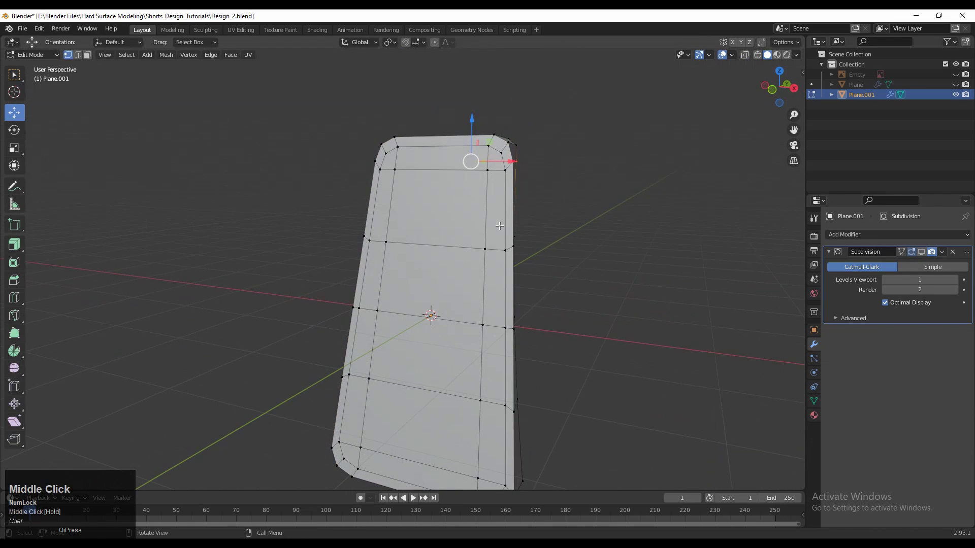
# Select the inner faces of the front panel and move them 0.072535 m backward along Y.
pyautogui.moveTo(390, 320); pyautogui.dragTo(390, 320)
pyautogui.moveTo(401, 333); pyautogui.dragTo(703, 136, button='middle')
pyautogui.click(780, 89)
pyautogui.moveTo(457, 254); pyautogui.dragTo(484, 267)
pyautogui.click(743, 55)
pyautogui.moveTo(488, 267); pyautogui.dragTo(591, 266, button='middle')
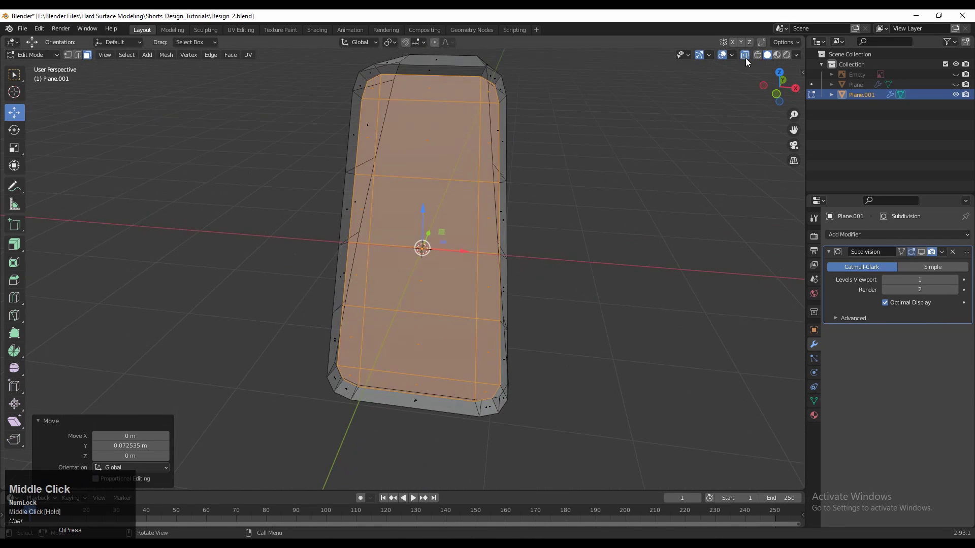
# Rotate the front panel's inner faces by 0.3° in the right side view with see-through display.
pyautogui.click(744, 54)
pyautogui.moveTo(707, 96); pyautogui.dragTo(530, 109, button='middle')
pyautogui.click(778, 87)
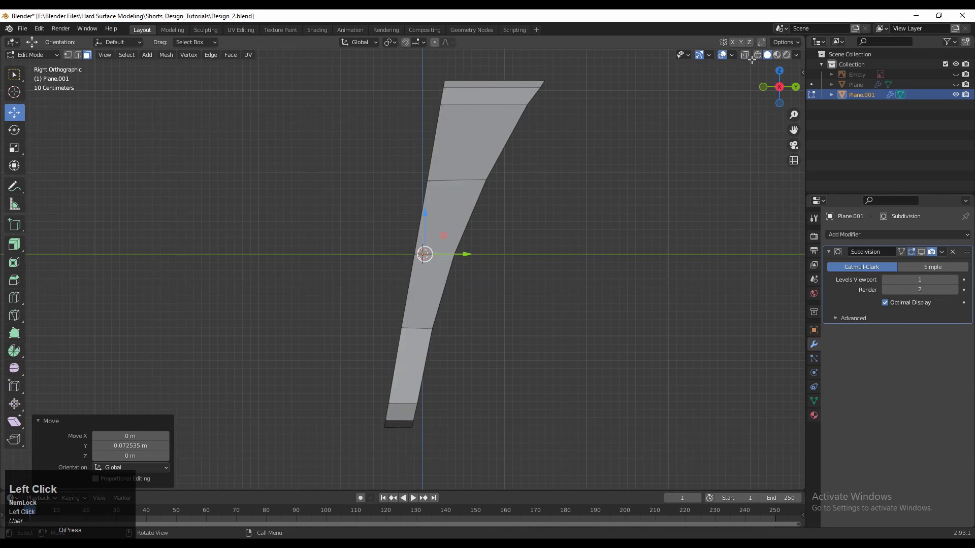
pyautogui.click(744, 55)
pyautogui.click(462, 256)
pyautogui.keyDown('shift'); pyautogui.moveTo(468, 252); pyautogui.dragTo(456, 241, button='middle'); pyautogui.keyUp('shift')
pyautogui.press('r')
pyautogui.press('shift')
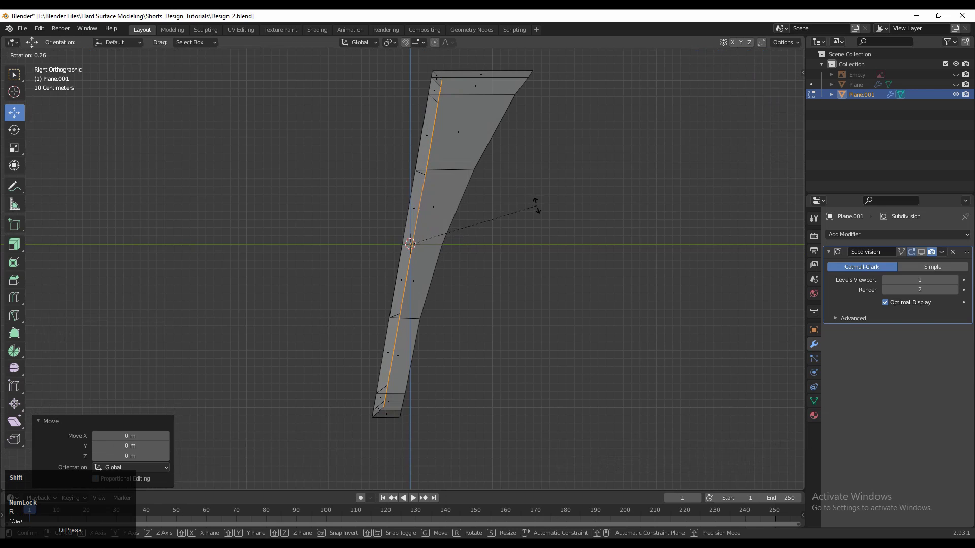
pyautogui.click(536, 206)
# Extrude the panel faces 0.62567 m backward along their normal and scale the extruded faces to 0.8.
pyautogui.keyDown('shift'); pyautogui.moveTo(508, 223); pyautogui.dragTo(475, 243, button='middle'); pyautogui.keyUp('shift')
pyautogui.press('e')
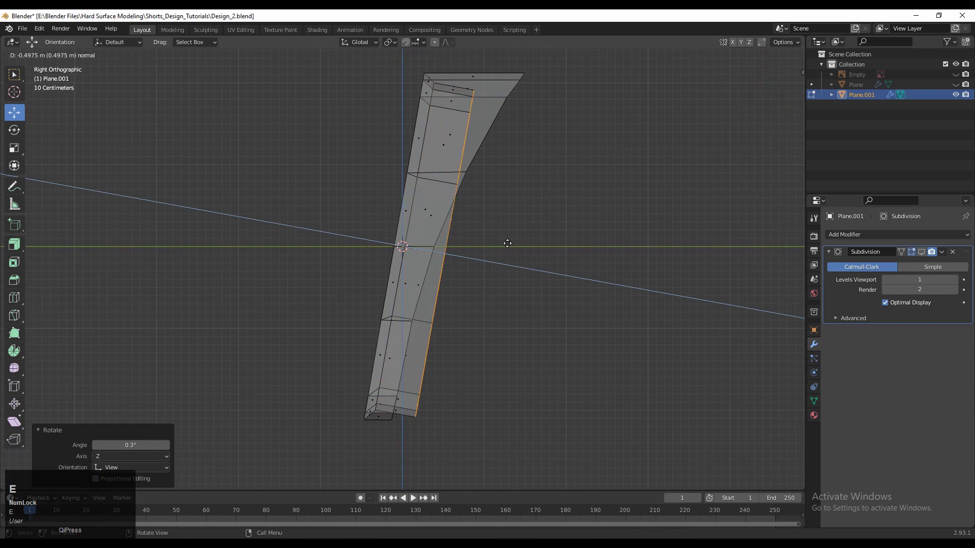
pyautogui.click(516, 244)
pyautogui.press('s')
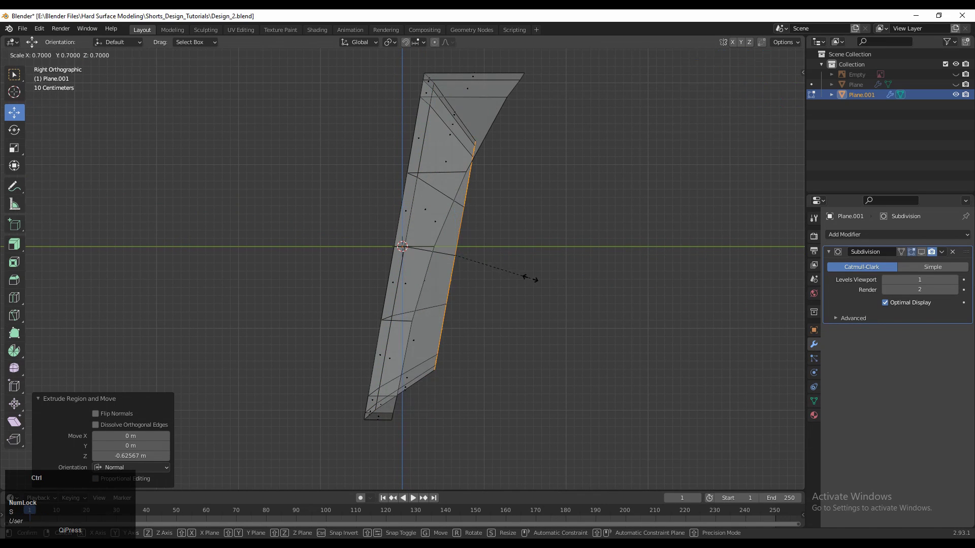
pyautogui.click(532, 281)
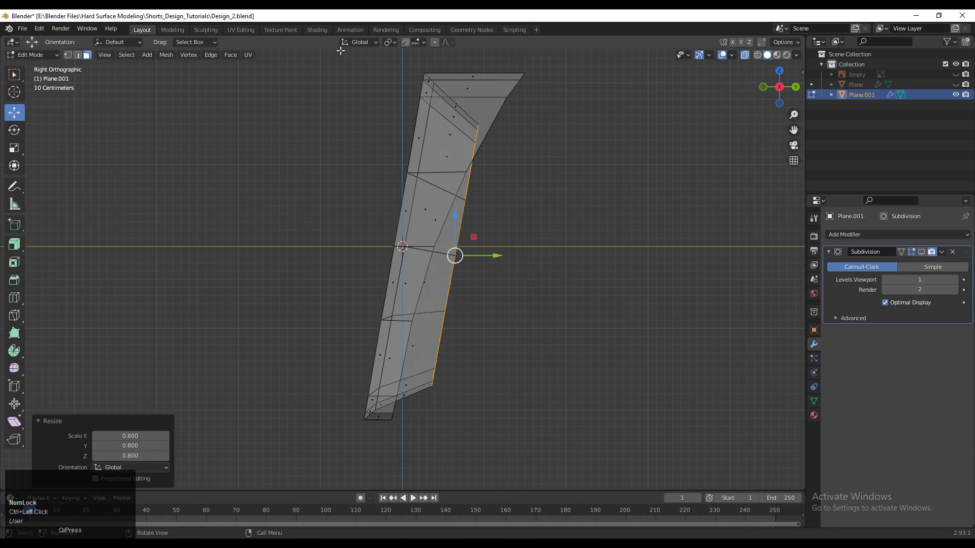
# Switch the transform orientation to Normal, move the extruded faces 0.13258 m along Z, and scale them to about 0.92.
pyautogui.click(360, 41)
pyautogui.click(359, 94)
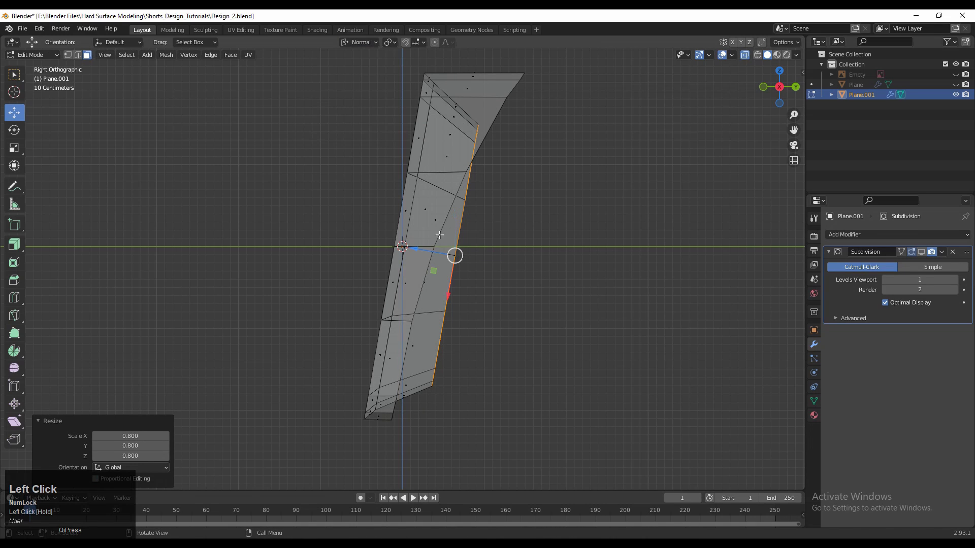
pyautogui.moveTo(440, 254); pyautogui.dragTo(416, 252)
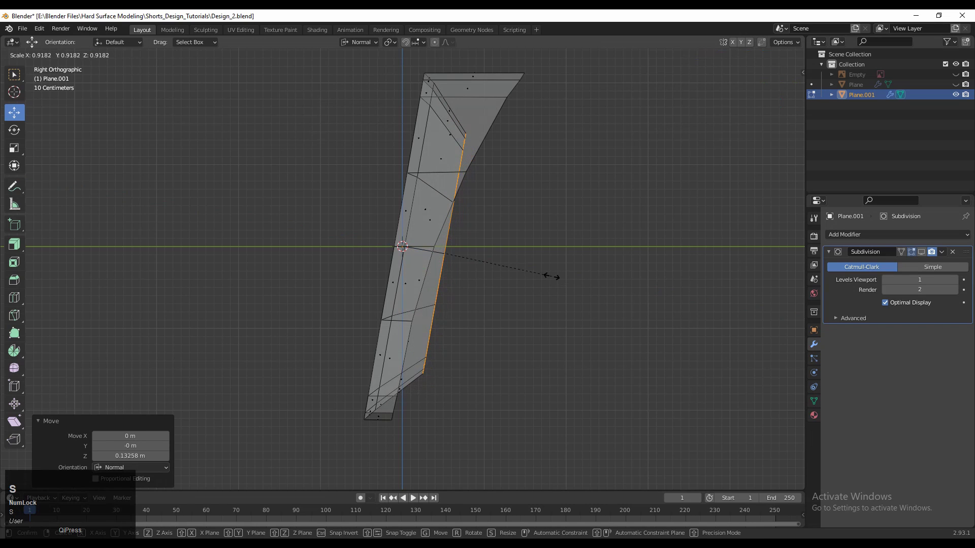
pyautogui.keyDown('shift'); pyautogui.click(552, 276); pyautogui.keyUp('shift')
# Turn off see-through display and fine-tune the recess floor faces along their normal.
pyautogui.click(745, 55)
pyautogui.moveTo(422, 152); pyautogui.dragTo(436, 207, button='middle')
pyautogui.scroll(3, 474, 191)
pyautogui.moveTo(406, 256); pyautogui.dragTo(404, 256)
pyautogui.scroll(-1, 404, 256)
pyautogui.moveTo(421, 256)
pyautogui.mouseDown(button='middle')
pyautogui.moveTo(488, 269)
pyautogui.moveTo(533, 211)
pyautogui.moveTo(422, 194)
pyautogui.moveTo(440, 258)
pyautogui.mouseUp(button='middle')
pyautogui.moveTo(440, 258); pyautogui.dragTo(445, 261)
pyautogui.moveTo(445, 262); pyautogui.dragTo(506, 293, button='middle')
pyautogui.scroll(3, 294, 181)
# Select all the recess floor faces, extrude them, and move them -0.050848 m along the normal Z axis.
pyautogui.press('3')
pyautogui.moveTo(462, 150); pyautogui.dragTo(455, 155)
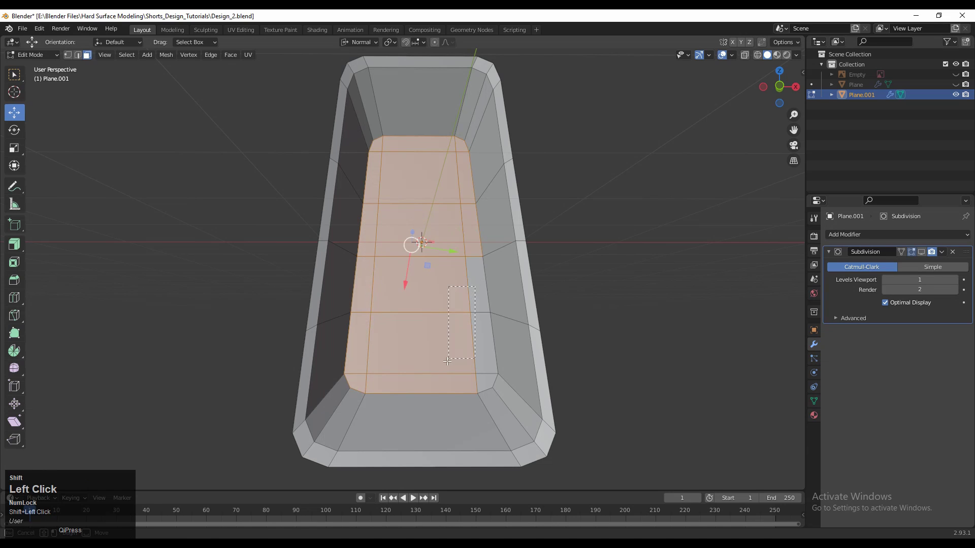
pyautogui.moveTo(492, 333); pyautogui.dragTo(366, 339, button='middle')
pyautogui.click(778, 91)
pyautogui.keyDown('shift'); pyautogui.moveTo(541, 219); pyautogui.dragTo(526, 220, button='middle'); pyautogui.keyUp('shift')
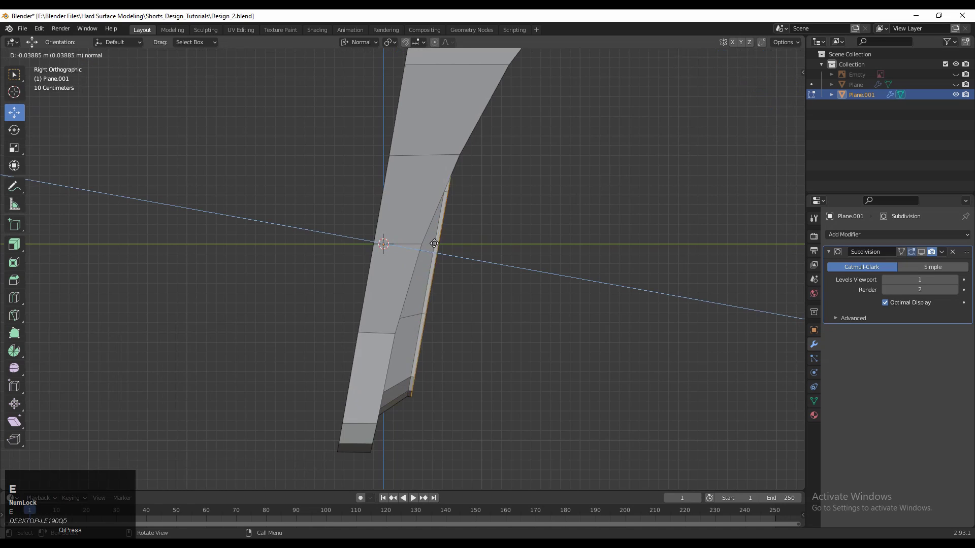
pyautogui.rightClick(436, 247)
pyautogui.moveTo(431, 253); pyautogui.dragTo(416, 244)
pyautogui.moveTo(737, 127)
pyautogui.mouseDown(button='middle')
pyautogui.moveTo(671, 112)
pyautogui.moveTo(671, 76)
pyautogui.moveTo(731, 119)
pyautogui.mouseUp(button='middle')
pyautogui.click(779, 85)
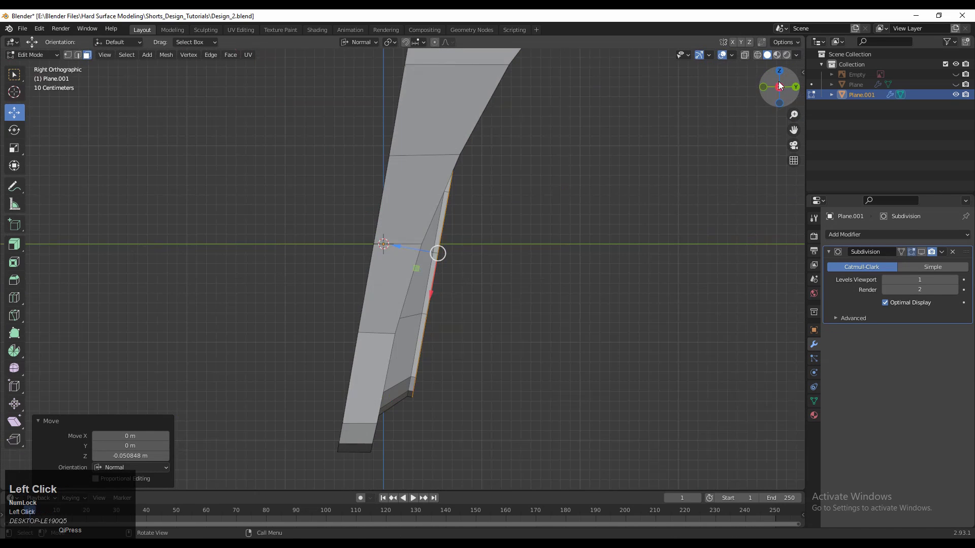
# Delete the faces closing the recess and the shell's back so the shape is open through.
pyautogui.moveTo(437, 249); pyautogui.dragTo(404, 247)
pyautogui.click(394, 241)
pyautogui.moveTo(394, 240); pyautogui.dragTo(435, 183, button='middle')
pyautogui.press('x')
pyautogui.click(461, 217)
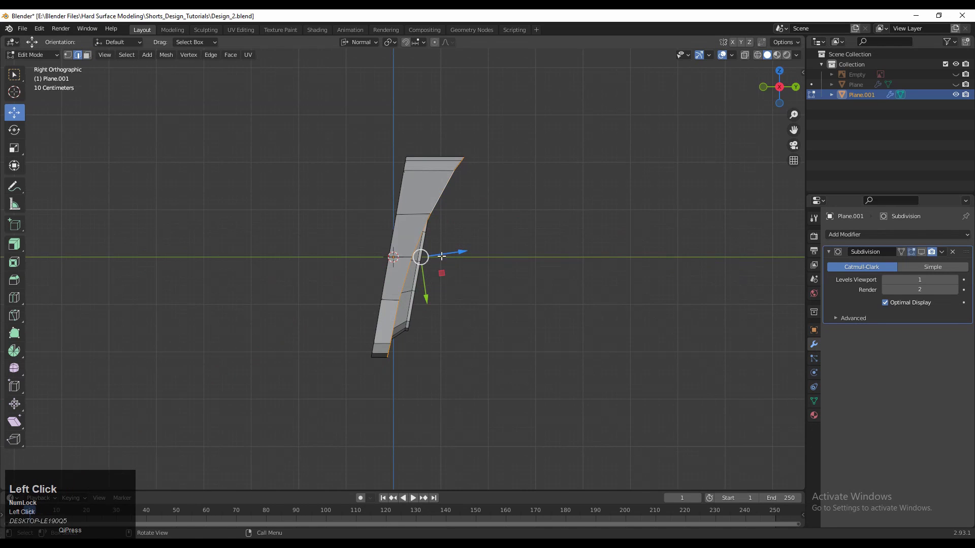
# Move the shell's open rear edge loop outward to deepen the shell, checking in see-through side view.
pyautogui.moveTo(458, 255); pyautogui.dragTo(475, 258)
pyautogui.click(535, 209)
pyautogui.moveTo(535, 209); pyautogui.dragTo(463, 172, button='middle')
pyautogui.moveTo(338, 262); pyautogui.dragTo(758, 71, button='middle')
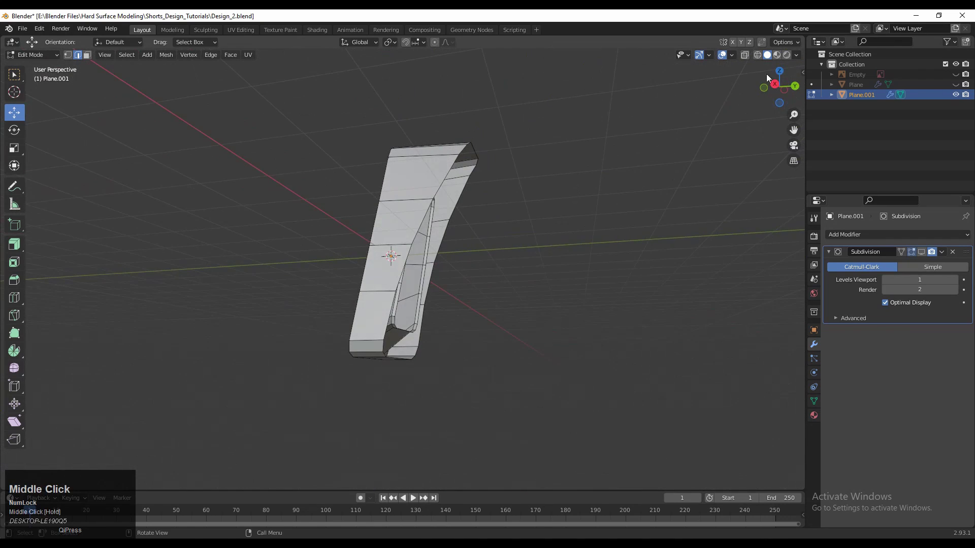
pyautogui.click(763, 88)
pyautogui.click(795, 88)
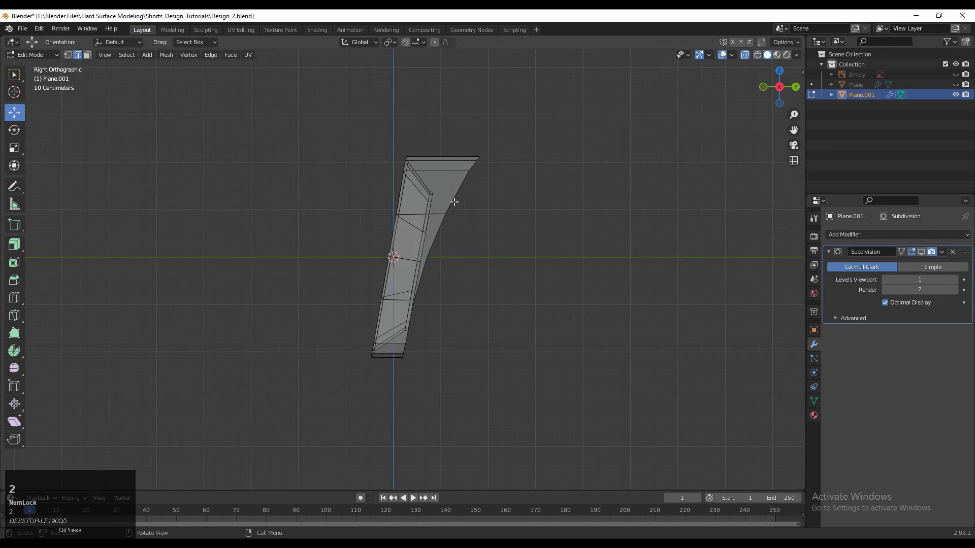
pyautogui.moveTo(477, 257); pyautogui.dragTo(480, 256)
pyautogui.click(558, 167)
pyautogui.click(746, 53)
# Scale the shell's rear edge loop to 0.905.
pyautogui.keyDown('shift'); pyautogui.moveTo(581, 240); pyautogui.dragTo(582, 208, button='middle'); pyautogui.keyUp('shift')
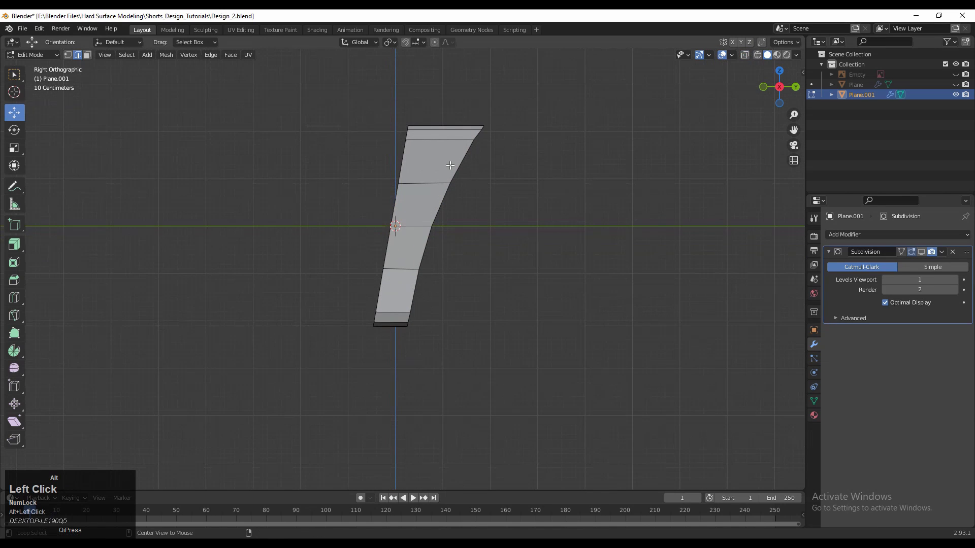
pyautogui.press('s')
pyautogui.click(560, 192)
pyautogui.moveTo(546, 213); pyautogui.dragTo(311, 247, button='middle')
pyautogui.click(780, 93)
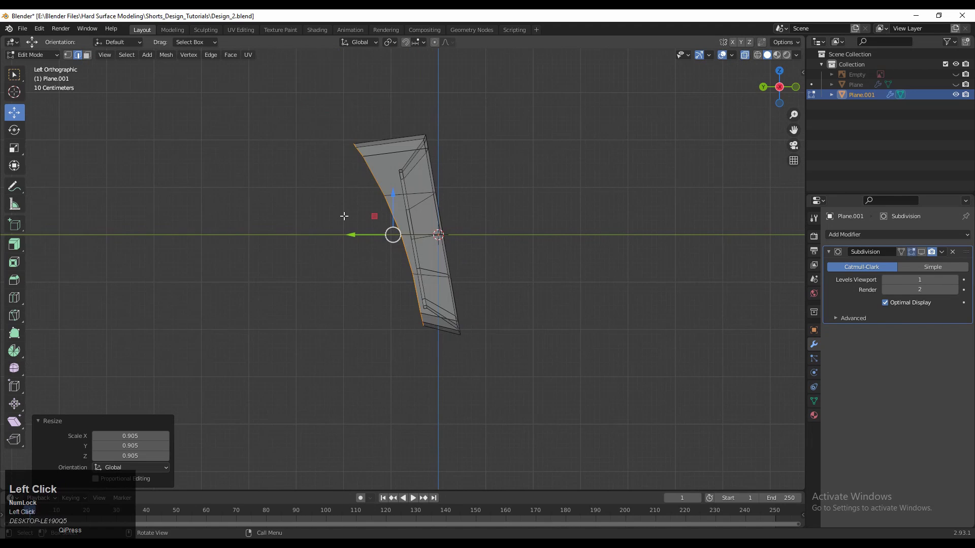
# Try to rotate the recess's inner vertices by -7.25° in the left side view.
pyautogui.press('1')
pyautogui.press('r')
pyautogui.keyDown('shift'); pyautogui.click(532, 260); pyautogui.keyUp('shift')
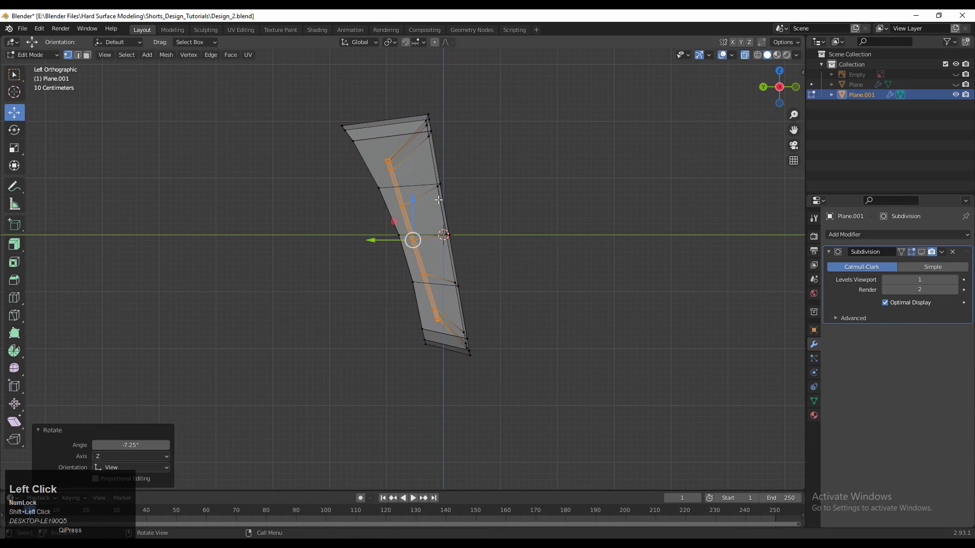
pyautogui.click(742, 55)
pyautogui.moveTo(634, 168); pyautogui.dragTo(478, 206, button='middle')
pyautogui.hotkey('ctrl', 'z')
# Extrude the rear edge loop in place and scale it to 0.942 to form an inner rim.
pyautogui.press('Tab')
pyautogui.press('Tab')
pyautogui.moveTo(386, 166); pyautogui.dragTo(478, 218, button='middle')
pyautogui.scroll(1, 481, 189)
pyautogui.press('e')
pyautogui.rightClick(530, 194)
pyautogui.press('s')
pyautogui.click(523, 199)
pyautogui.moveTo(760, 93); pyautogui.dragTo(569, 244, button='middle')
pyautogui.scroll(2, 569, 245)
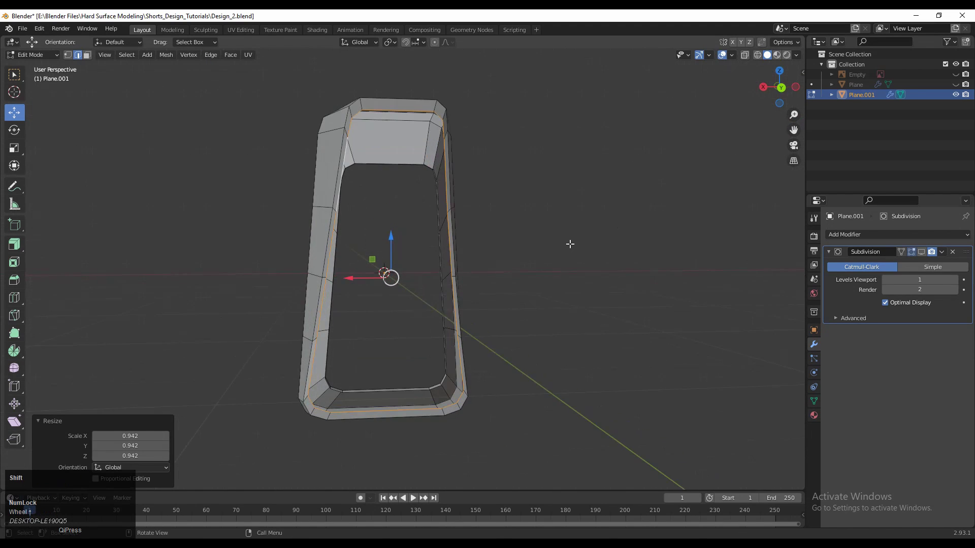
# Scale the inner rim loop to 0.960 along X in the back view.
pyautogui.click(781, 88)
pyautogui.click(781, 87)
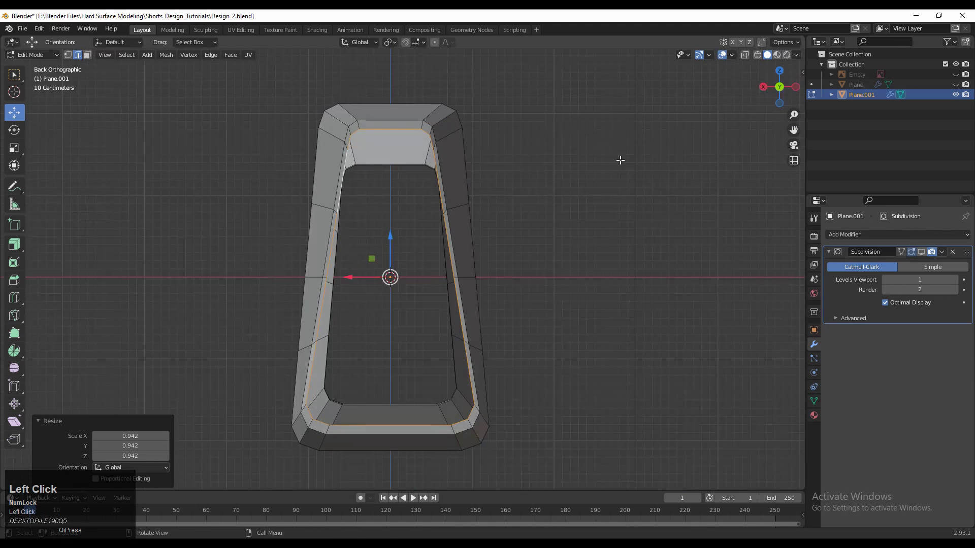
pyautogui.click(574, 202)
# Extrude the inner rim loop and move it forward along Y into the shell using see-through side view.
pyautogui.moveTo(516, 235); pyautogui.dragTo(482, 294, button='middle')
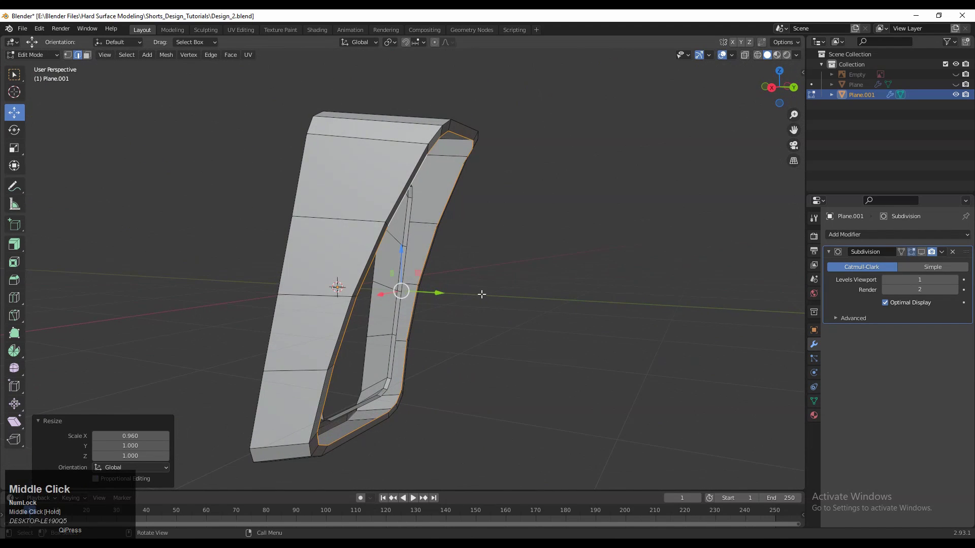
pyautogui.click(778, 87)
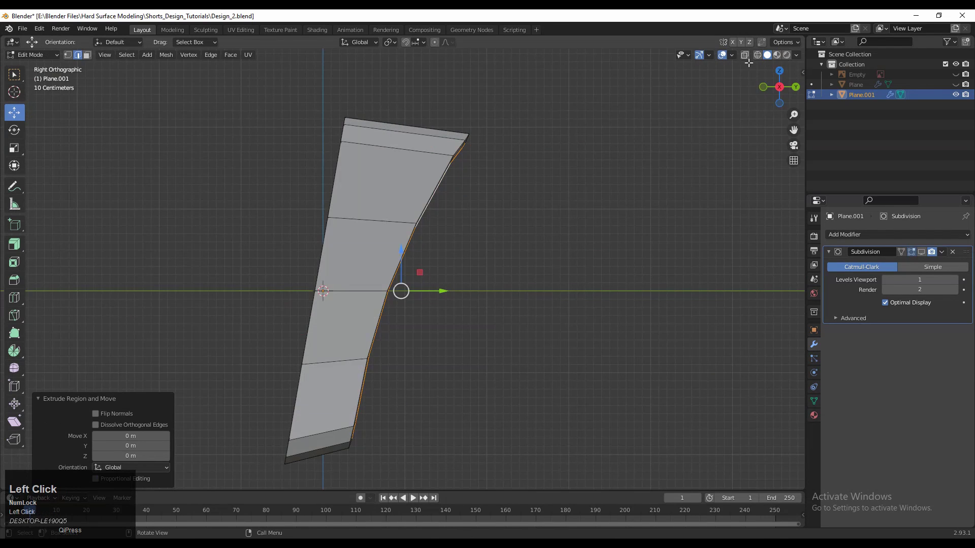
pyautogui.click(745, 55)
pyautogui.moveTo(448, 288); pyautogui.dragTo(410, 287)
pyautogui.moveTo(410, 287); pyautogui.dragTo(559, 254, button='middle')
pyautogui.click(745, 57)
# Select the narrow face strip around the recess's inner opening and move it slightly forward along its normal.
pyautogui.scroll(-3, 489, 196)
pyautogui.moveTo(490, 196); pyautogui.dragTo(504, 148, button='middle')
pyautogui.scroll(5, 505, 147)
pyautogui.keyDown('shift'); pyautogui.moveTo(472, 258); pyautogui.dragTo(496, 202, button='middle'); pyautogui.keyUp('shift')
pyautogui.moveTo(407, 165); pyautogui.dragTo(398, 282, button='middle')
pyautogui.press('3')
pyautogui.moveTo(356, 329); pyautogui.dragTo(500, 277, button='middle')
pyautogui.click(774, 85)
pyautogui.click(744, 54)
pyautogui.keyDown('shift'); pyautogui.moveTo(493, 203); pyautogui.dragTo(514, 214, button='middle'); pyautogui.keyUp('shift')
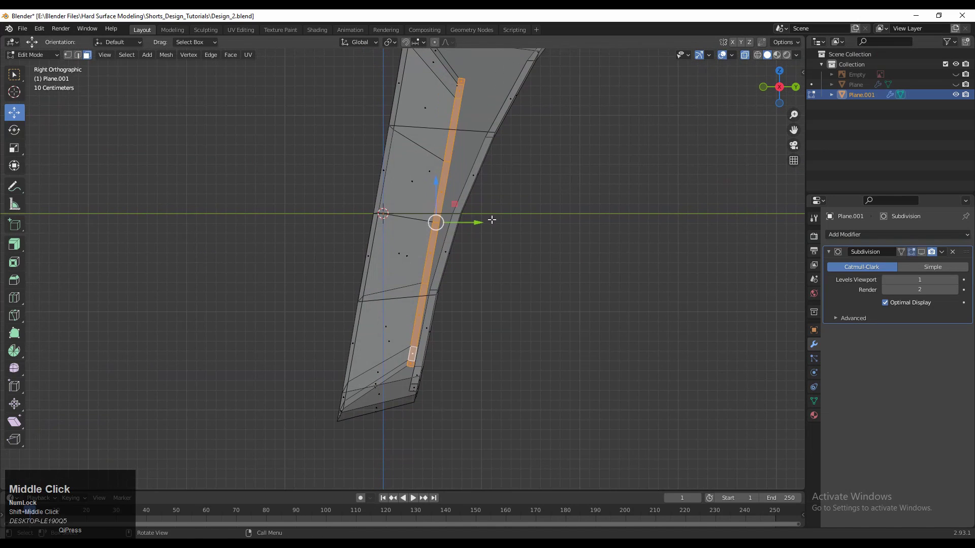
pyautogui.click(360, 98)
pyautogui.moveTo(478, 227); pyautogui.dragTo(462, 229)
# Leave mesh editing and inspect the hollow shell and its inner rim from the side and in perspective.
pyautogui.keyDown('shift'); pyautogui.moveTo(480, 168); pyautogui.dragTo(484, 220, button='middle'); pyautogui.keyUp('shift')
pyautogui.keyDown('shift'); pyautogui.moveTo(600, 122); pyautogui.dragTo(634, 137, button='middle'); pyautogui.keyUp('shift')
pyautogui.press('Tab')
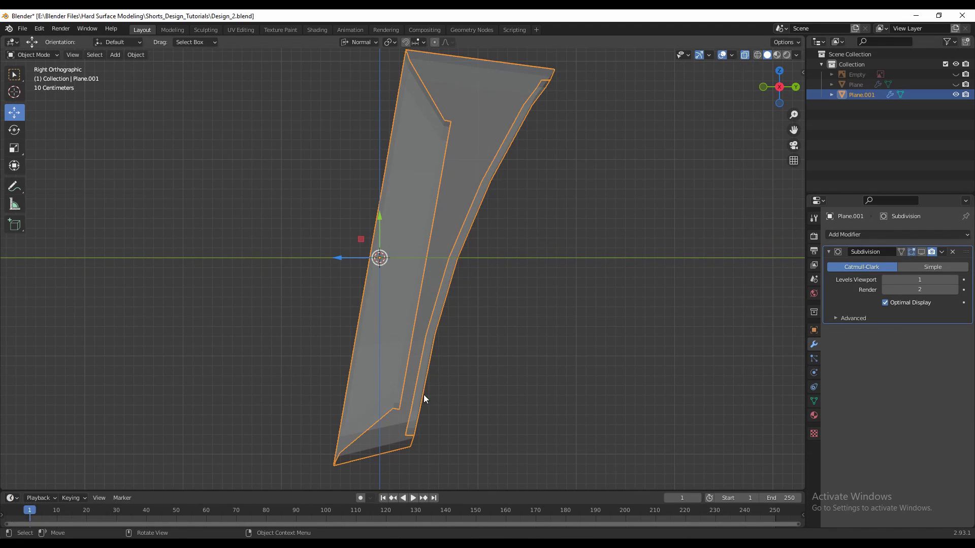
pyautogui.scroll(-3, 641, 133)
pyautogui.moveTo(641, 133); pyautogui.dragTo(635, 180, button='middle')
pyautogui.click(554, 179)
pyautogui.moveTo(554, 179); pyautogui.dragTo(491, 134, button='middle')
# Add evenly spaced loop cuts to the shell, including three dividing the depth of its outer wall.
pyautogui.press('Tab')
pyautogui.scroll(3, 492, 134)
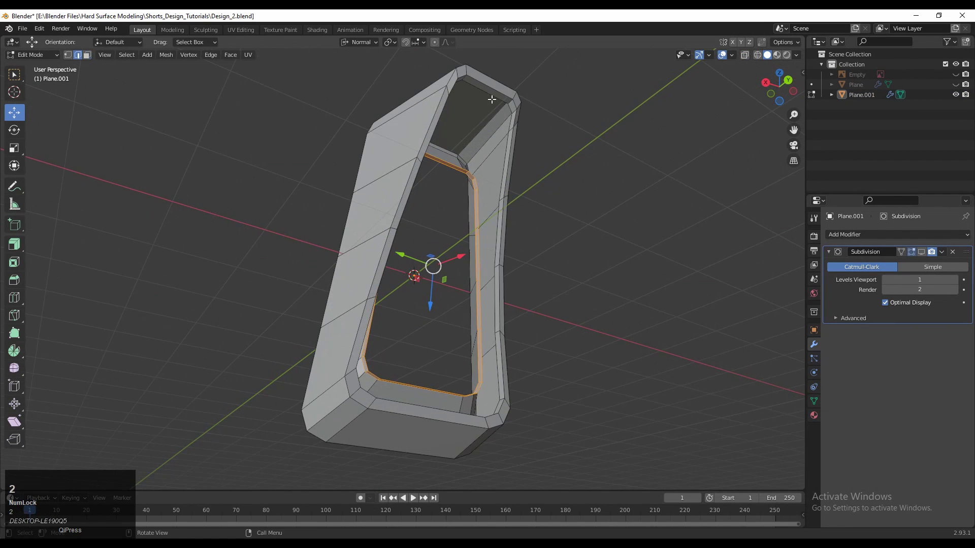
pyautogui.moveTo(492, 99); pyautogui.dragTo(454, 224, button='middle')
pyautogui.click(439, 146)
pyautogui.rightClick(439, 146)
pyautogui.scroll(2, 463, 137)
pyautogui.moveTo(439, 146); pyautogui.dragTo(492, 233, button='middle')
pyautogui.click(456, 128)
pyautogui.rightClick(455, 127)
pyautogui.scroll(-3, 452, 126)
pyautogui.scroll(3, 434, 175)
pyautogui.moveTo(435, 175); pyautogui.dragTo(581, 108, button='middle')
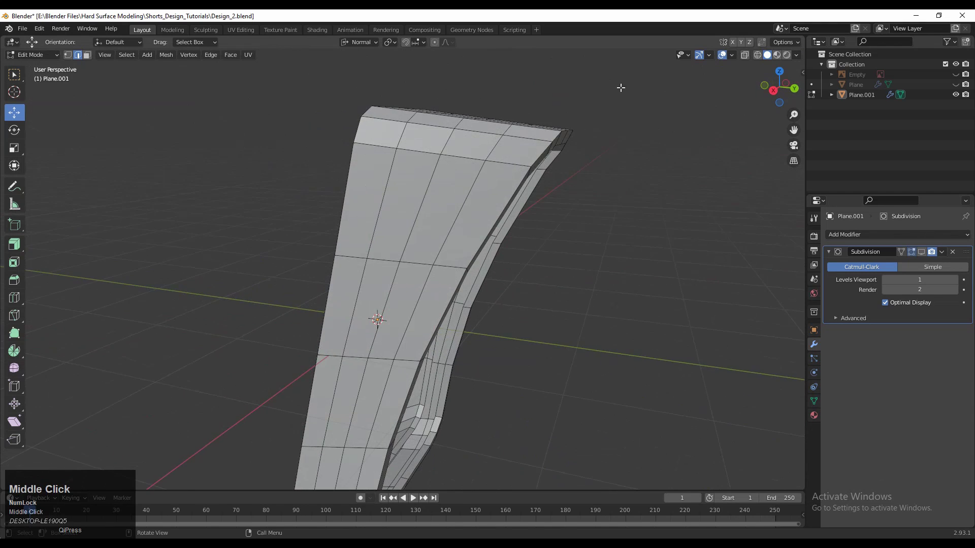
# Raise the middle vertices of the shell's top edge into a gentle arch using see-through side view.
pyautogui.click(775, 92)
pyautogui.scroll(3, 502, 206)
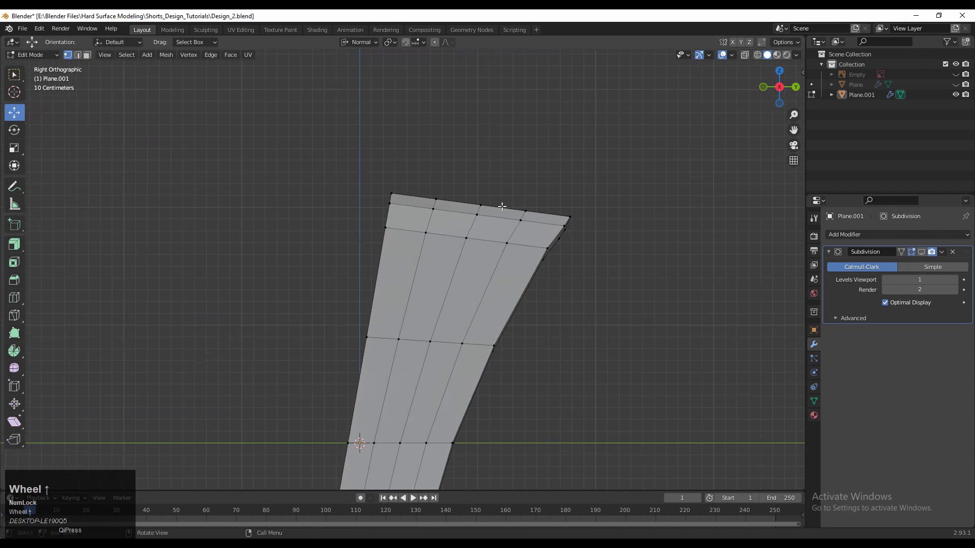
pyautogui.click(745, 55)
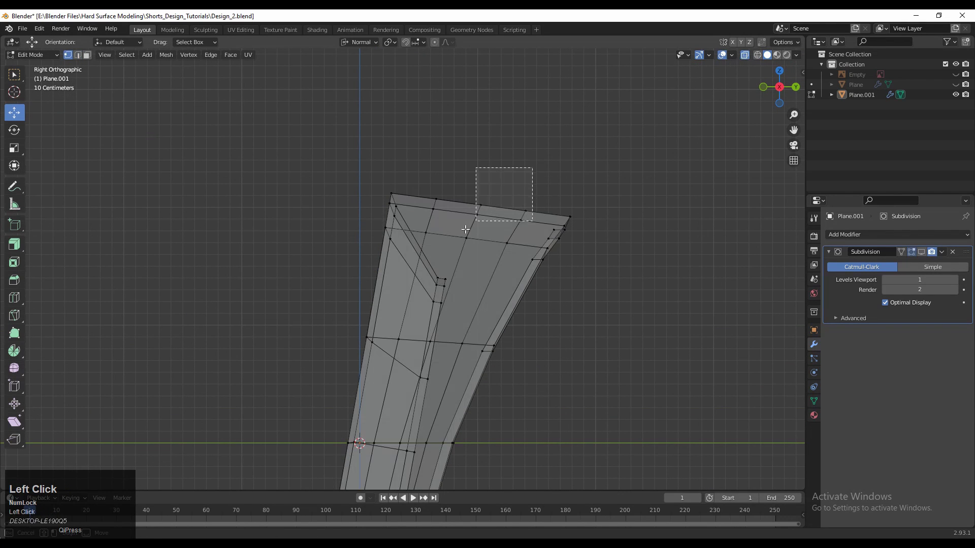
pyautogui.moveTo(482, 184); pyautogui.dragTo(484, 176)
pyautogui.moveTo(486, 261); pyautogui.dragTo(486, 260)
pyautogui.moveTo(487, 176); pyautogui.dragTo(490, 168)
# Leave mesh editing and check the arched top with the Subdivision modifier's viewport display.
pyautogui.press('Tab')
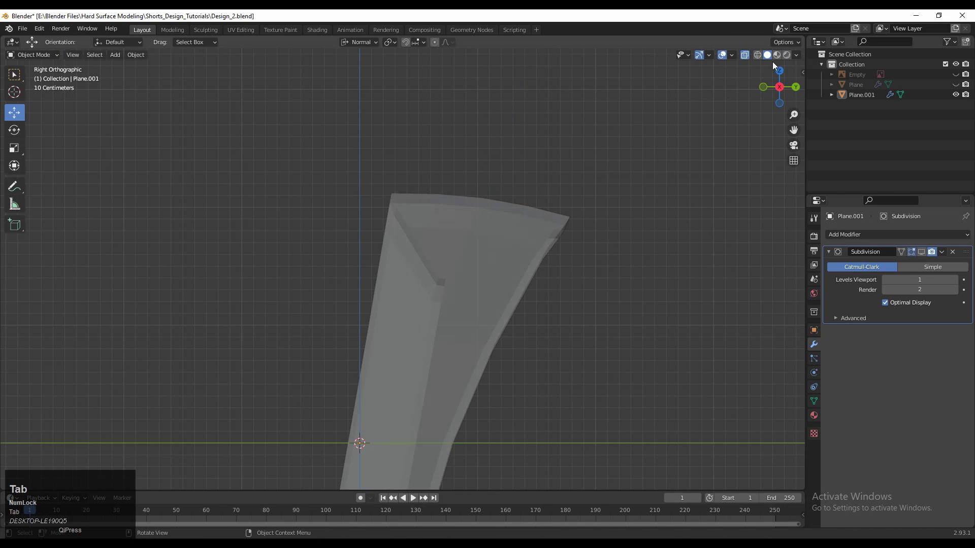
pyautogui.click(744, 55)
pyautogui.moveTo(442, 201); pyautogui.dragTo(414, 294, button='middle')
pyautogui.scroll(-2, 518, 254)
pyautogui.moveTo(517, 254); pyautogui.dragTo(775, 212, button='middle')
pyautogui.click(921, 252)
pyautogui.moveTo(489, 295); pyautogui.dragTo(600, 292, button='middle')
pyautogui.moveTo(455, 244)
pyautogui.mouseDown(button='middle')
pyautogui.moveTo(529, 235)
pyautogui.moveTo(370, 239)
pyautogui.moveTo(447, 241)
pyautogui.mouseUp(button='middle')
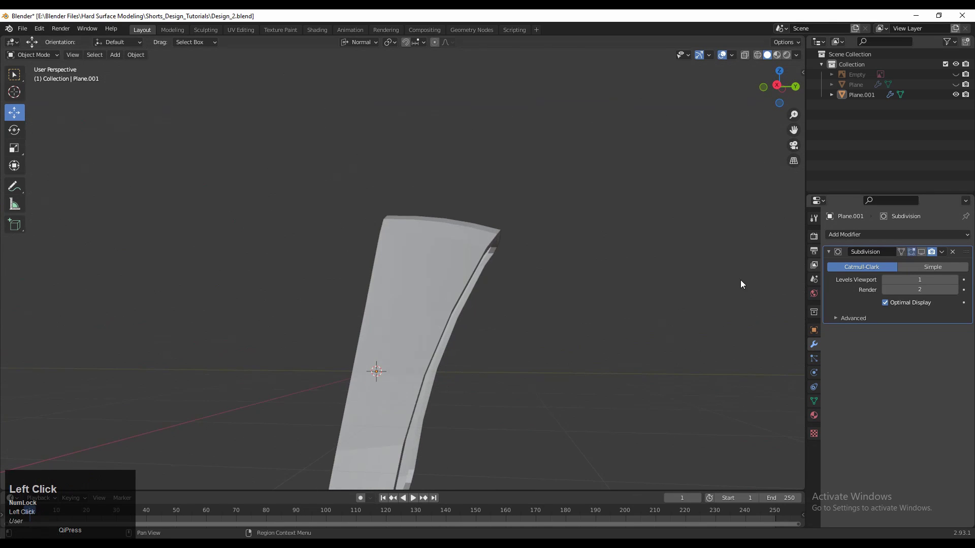
# Resume mesh editing and add a centred loop cut around the inner wall of the recess.
pyautogui.press('Tab')
pyautogui.scroll(2, 447, 188)
pyautogui.moveTo(447, 188); pyautogui.dragTo(456, 192, button='middle')
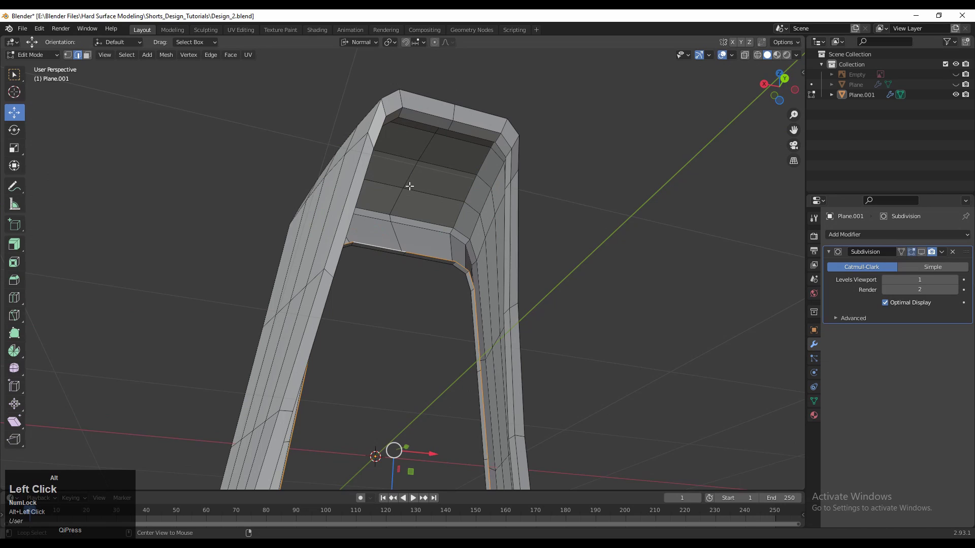
pyautogui.rightClick(444, 211)
pyautogui.click(443, 209)
pyautogui.scroll(-2, 443, 209)
pyautogui.moveTo(444, 209); pyautogui.dragTo(397, 268, button='middle')
pyautogui.moveTo(423, 214); pyautogui.dragTo(427, 172, button='middle')
# Add supporting edge loops inside the shell and slide them towards the rim to sharpen the subdivided edges.
pyautogui.press('Tab')
pyautogui.press('Tab')
pyautogui.hotkey('ctrl', 'r')
pyautogui.click(402, 141)
pyautogui.click(426, 162)
pyautogui.press('Tab')
pyautogui.press('Tab')
pyautogui.hotkey('ctrl', 'r')
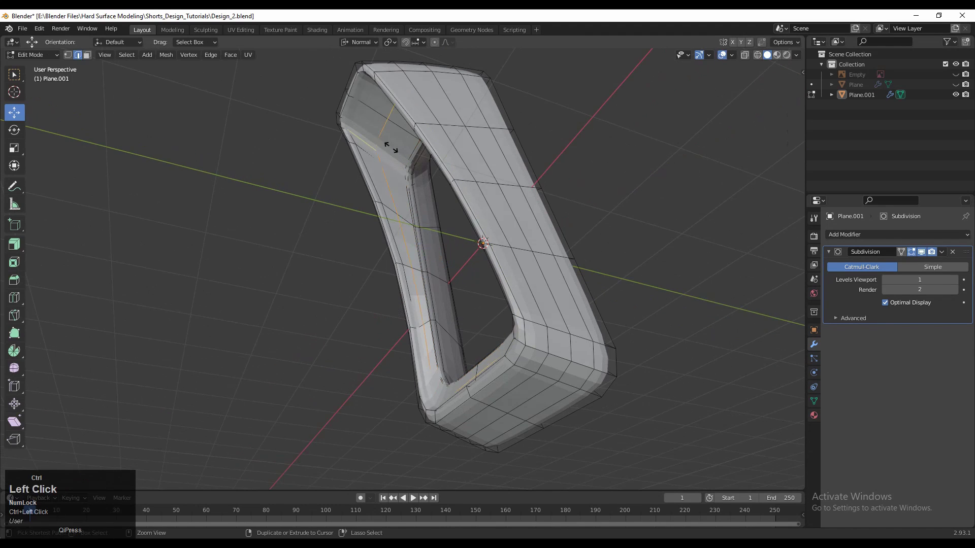
pyautogui.keyDown('ctrl'); pyautogui.click(362, 159); pyautogui.keyUp('ctrl')
# Leave mesh editing and apply Shade Smooth to the shell.
pyautogui.press('Tab')
pyautogui.moveTo(362, 158); pyautogui.dragTo(401, 221, button='middle')
pyautogui.click(401, 221)
pyautogui.rightClick(401, 221)
pyautogui.click(401, 222)
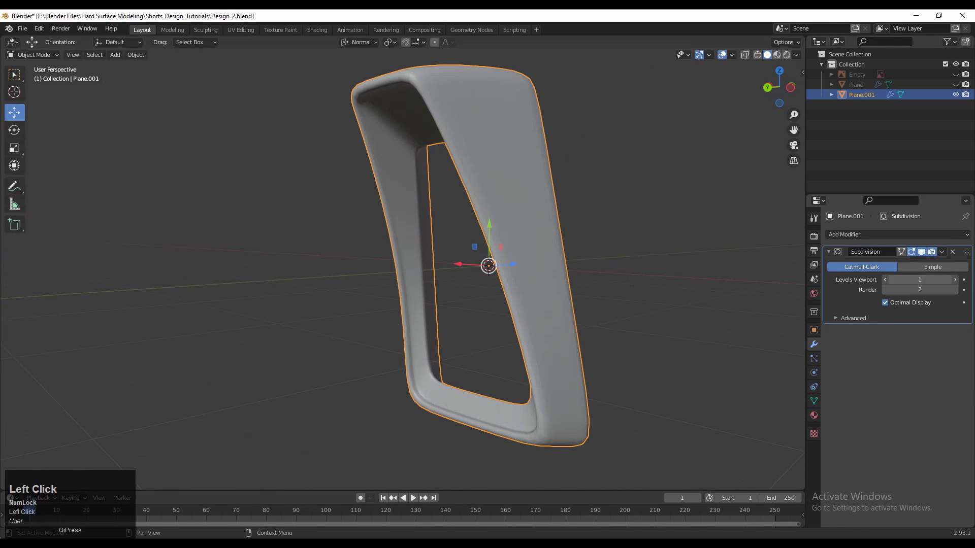
# Set the Subdivision modifier's viewport level to 2 and compare the shell in and out of mesh editing.
pyautogui.press('Return')
pyautogui.moveTo(488, 260); pyautogui.dragTo(612, 218, button='middle')
pyautogui.press('Tab')
pyautogui.press('Tab')
pyautogui.press('Tab')
pyautogui.press('Tab')
pyautogui.scroll(-3, 356, 160)
# Resume mesh editing, select the face loop around the shell's front rim and try insetting it.
pyautogui.press('Tab')
pyautogui.press('3')
pyautogui.moveTo(396, 221); pyautogui.dragTo(407, 203, button='middle')
pyautogui.keyDown('alt'); pyautogui.click(388, 143); pyautogui.keyUp('alt')
pyautogui.scroll(-2, 450, 235)
pyautogui.press('i')
pyautogui.click(590, 233)
pyautogui.press('3')
pyautogui.press('i')
pyautogui.click(611, 198)
# Reselect the front rim's face loop and try another inset about 0.0125 m thick.
pyautogui.press('Tab')
pyautogui.press('Tab')
pyautogui.scroll(5, 452, 147)
pyautogui.keyDown('alt'); pyautogui.click(447, 188); pyautogui.keyUp('alt')
pyautogui.press('i')
pyautogui.click(731, 248)
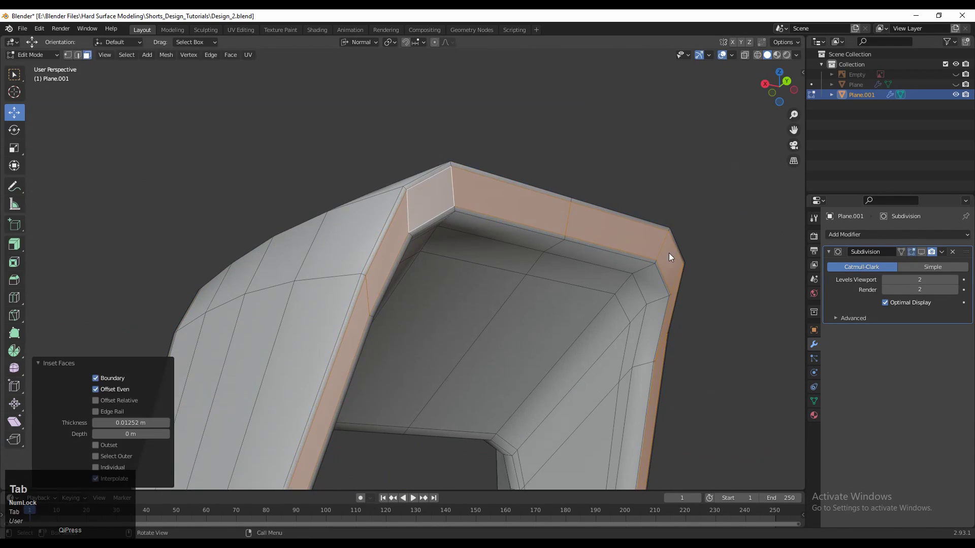
# Try a centred loop cut around the front rim and undo the last operations.
pyautogui.moveTo(731, 248); pyautogui.dragTo(569, 243, button='middle')
pyautogui.hotkey('ctrl', 'r')
pyautogui.click(339, 258)
pyautogui.rightClick(339, 256)
pyautogui.hotkey('ctrl', 'z')
pyautogui.hotkey('ctrl', 'z')
# Add a loop cut around the front rim and slide it close to the rim's outer edge.
pyautogui.hotkey('ctrl', 'r')
pyautogui.click(337, 246)
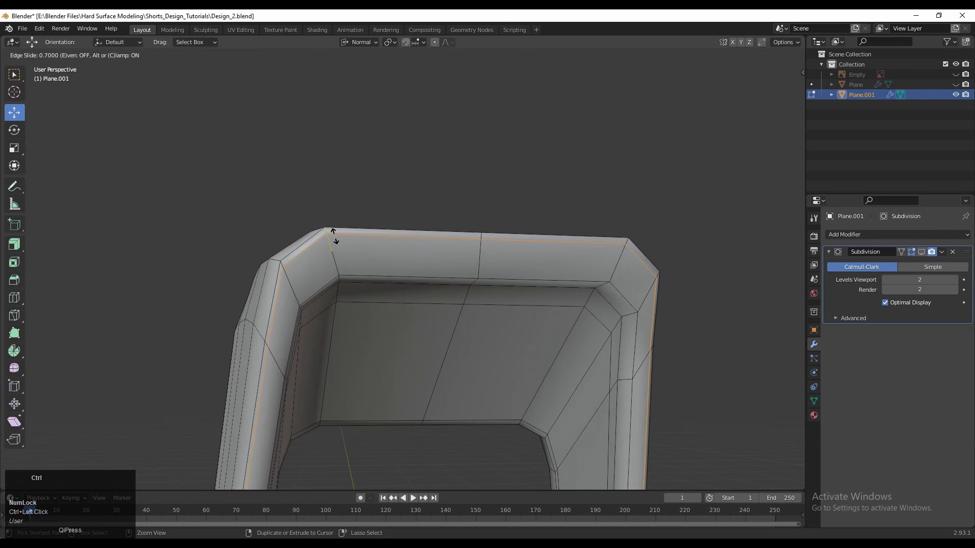
pyautogui.click(332, 259)
pyautogui.moveTo(337, 264); pyautogui.dragTo(355, 325, button='middle')
pyautogui.keyDown('shift'); pyautogui.moveTo(355, 325); pyautogui.dragTo(385, 239, button='middle'); pyautogui.keyUp('shift')
# Add two more supporting loop cuts beside the rim's edges and check them outside mesh editing.
pyautogui.hotkey('ctrl', 'r')
pyautogui.click(316, 279)
pyautogui.click(318, 282)
pyautogui.hotkey('ctrl', 'r')
pyautogui.keyDown('ctrl'); pyautogui.click(308, 308); pyautogui.keyUp('ctrl')
pyautogui.press('Tab')
pyautogui.press('Tab')
# Toggle the Subdivision modifier's viewport display and add another supporting loop cut beside the rim.
pyautogui.scroll(2, 385, 238)
pyautogui.click(921, 252)
pyautogui.moveTo(639, 248); pyautogui.dragTo(609, 284, button='middle')
pyautogui.hotkey('ctrl', 'r')
pyautogui.keyDown('ctrl'); pyautogui.click(258, 146); pyautogui.keyUp('ctrl')
pyautogui.press('Tab')
pyautogui.moveTo(258, 146); pyautogui.dragTo(354, 256, button='middle')
pyautogui.hotkey('ctrl', 'z')
# Select the edge loop around the through opening and check the subdivided corners and whole shell outside mesh editing.
pyautogui.scroll(3, 446, 213)
pyautogui.press('2')
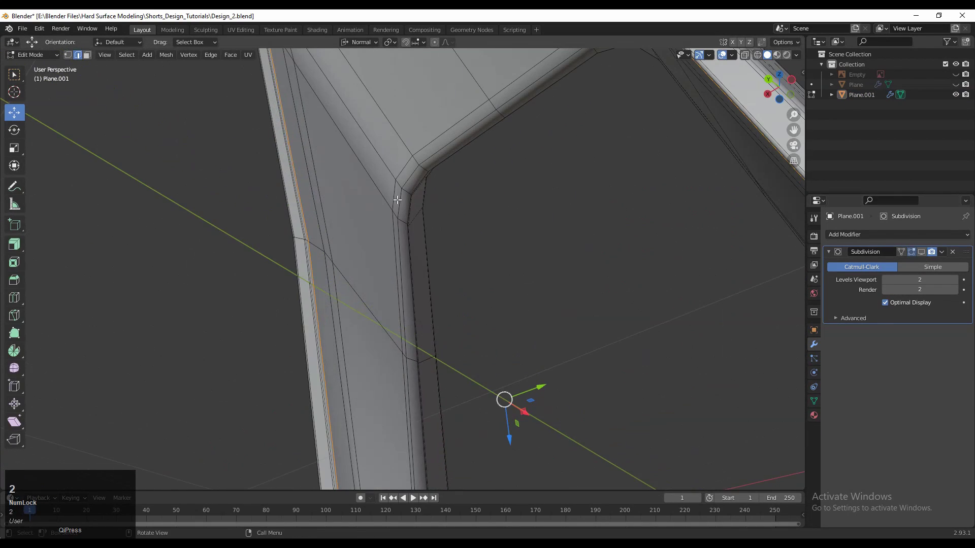
pyautogui.keyDown('alt'); pyautogui.click(406, 192); pyautogui.keyUp('alt')
pyautogui.moveTo(406, 192); pyautogui.dragTo(457, 211, button='middle')
pyautogui.press('Tab')
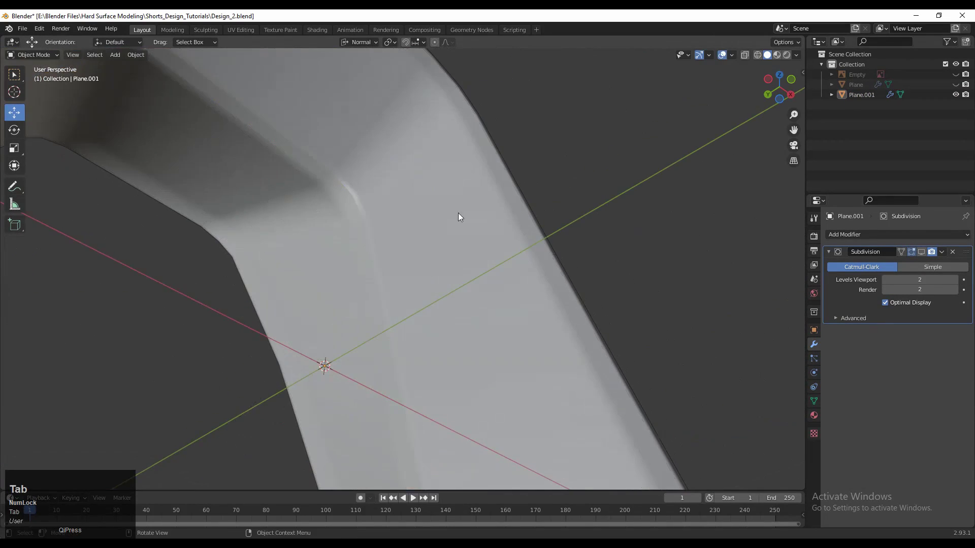
pyautogui.click(800, 258)
pyautogui.moveTo(799, 258); pyautogui.dragTo(698, 291, button='middle')
pyautogui.press('Tab')
pyautogui.scroll(3, 392, 243)
pyautogui.press('Tab')
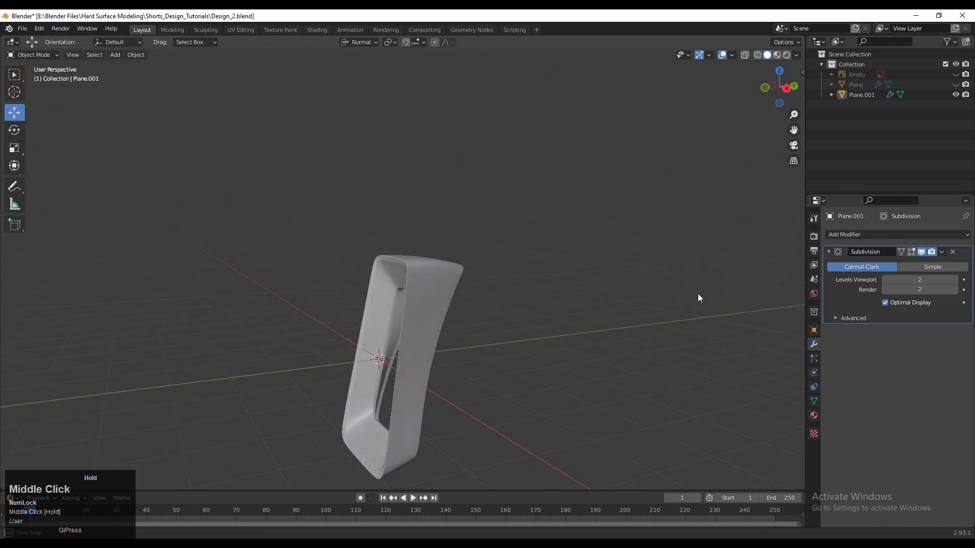
# Bevel the centre edge loop across the shell's top with one segment, about 0.0055 m wide.
pyautogui.scroll(3, 453, 245)
pyautogui.press('Tab')
pyautogui.scroll(4, 383, 229)
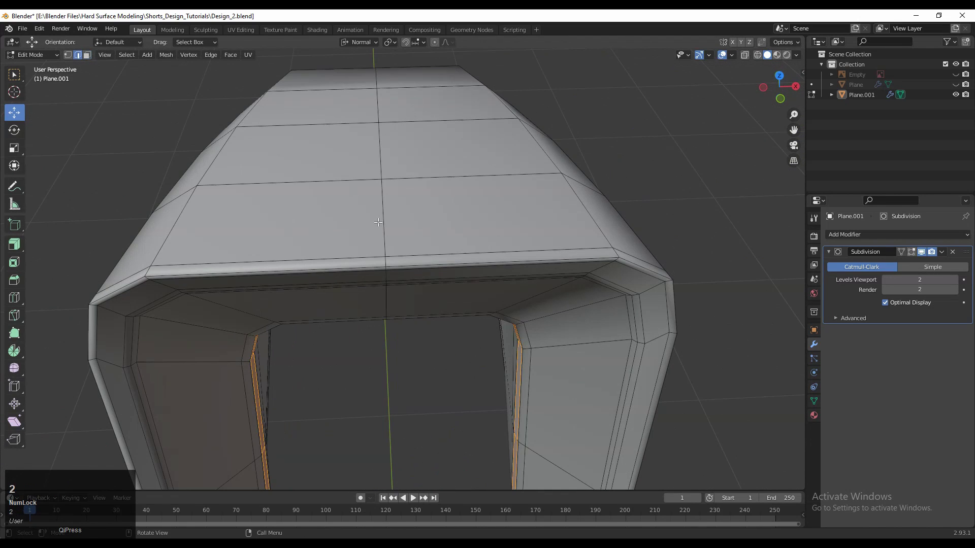
pyautogui.scroll(2, 379, 223)
pyautogui.moveTo(379, 224); pyautogui.dragTo(75, 305, button='middle')
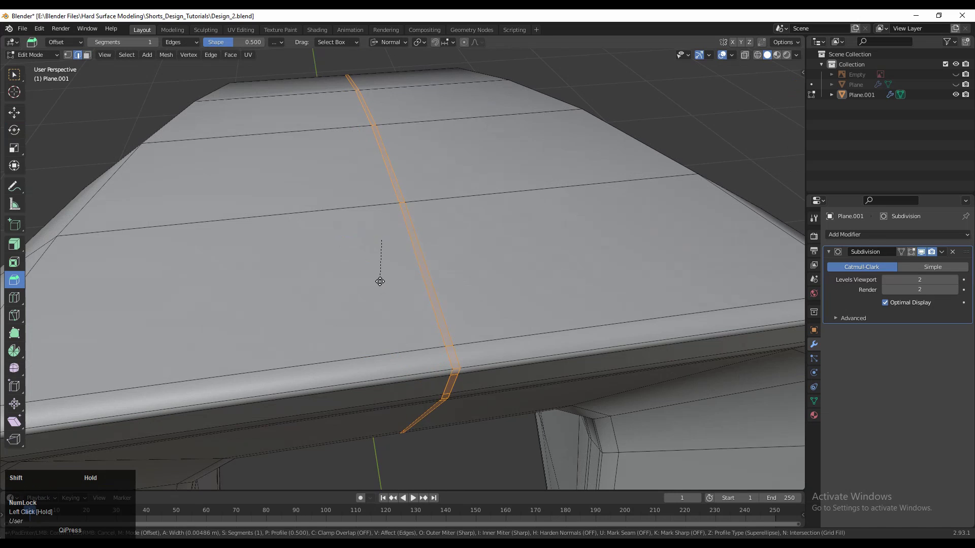
pyautogui.moveTo(379, 281); pyautogui.dragTo(383, 282)
pyautogui.moveTo(382, 283); pyautogui.dragTo(474, 289, button='middle')
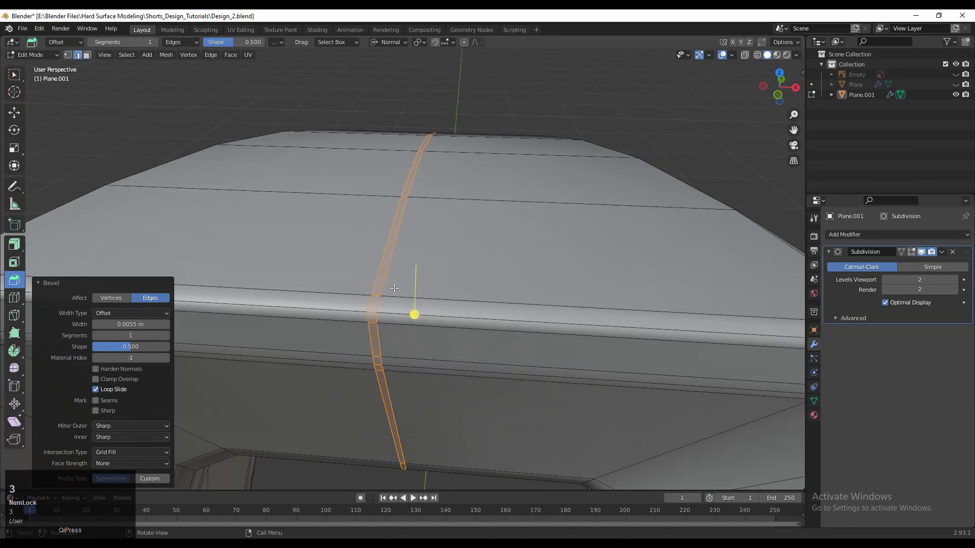
# Inset the narrow face strip along the shell's centre by about 0.0026 m.
pyautogui.press('3')
pyautogui.scroll(5, 394, 288)
pyautogui.keyDown('shift'); pyautogui.moveTo(482, 325); pyautogui.dragTo(554, 294, button='middle'); pyautogui.keyUp('shift')
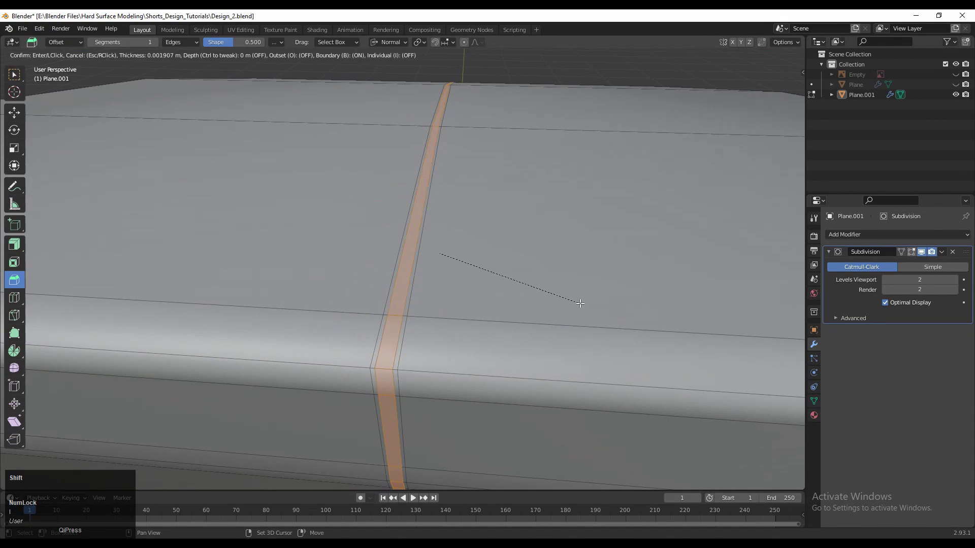
pyautogui.click(574, 300)
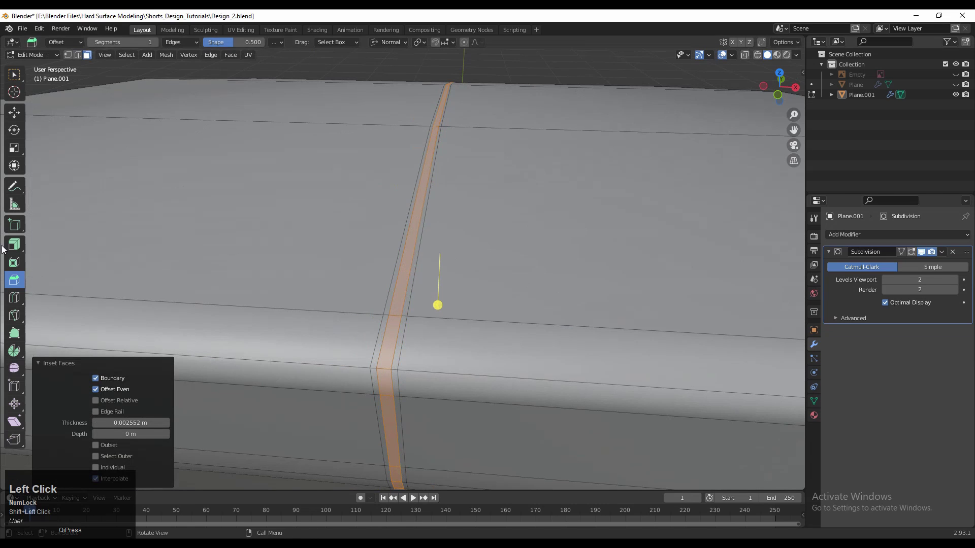
# Extrude the centre strip inward along its normals by about 0.0063 m, inset the groove's floor and leave mesh editing.
pyautogui.hotkey('alt', 's')
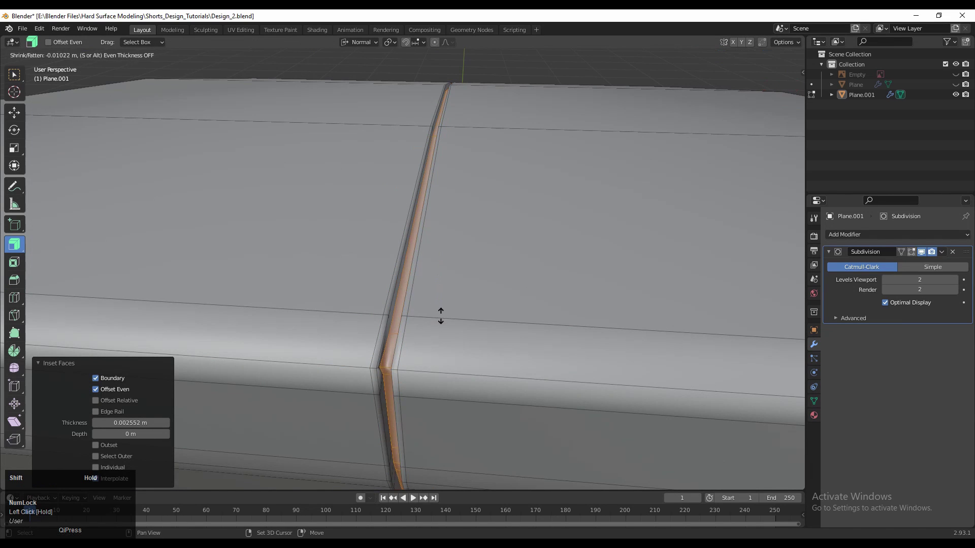
pyautogui.click(438, 305)
pyautogui.moveTo(438, 305); pyautogui.dragTo(497, 309, button='middle')
pyautogui.press('i')
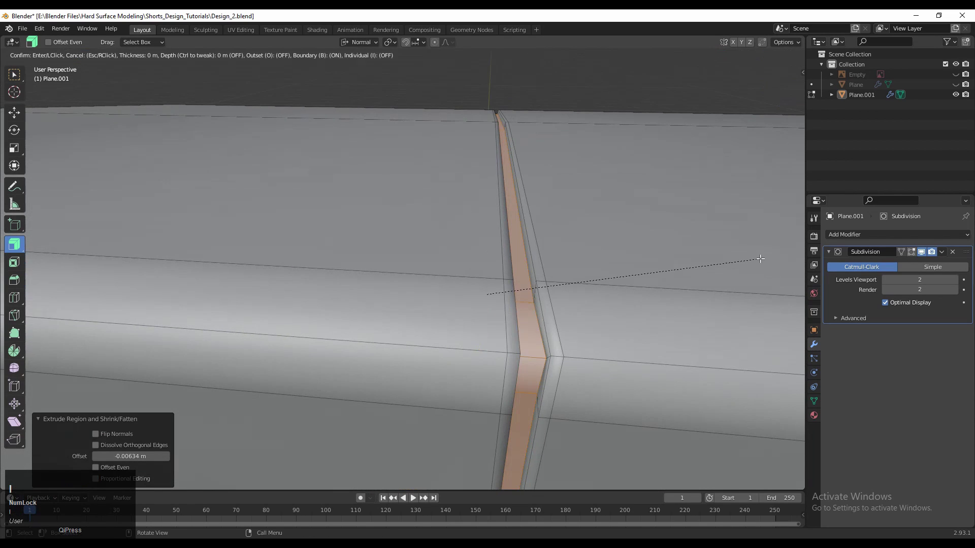
pyautogui.click(764, 262)
pyautogui.press('Tab')
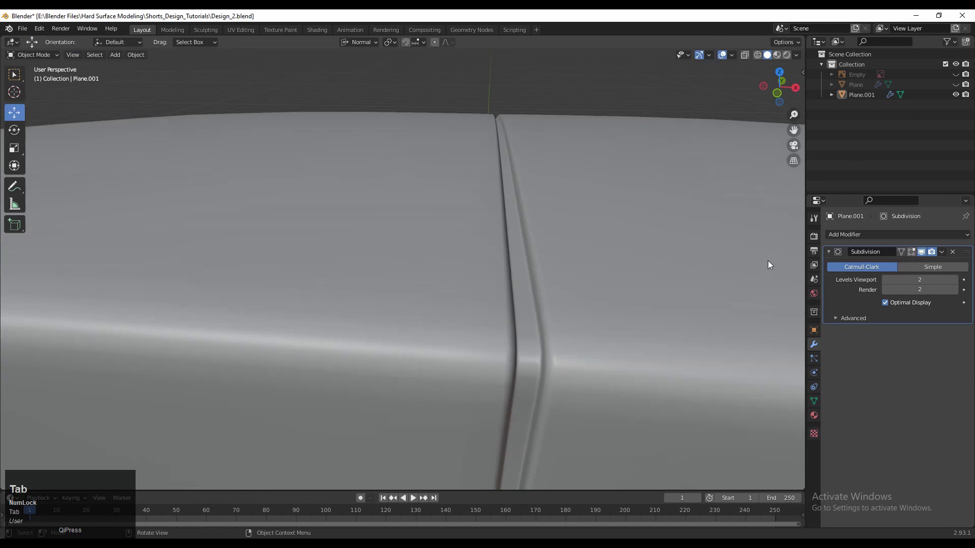
# Inspect the centre groove on the smoothed shell and check the profile in the right orthographic view.
pyautogui.scroll(-5, 674, 264)
pyautogui.moveTo(632, 252); pyautogui.dragTo(451, 257, button='middle')
pyautogui.scroll(10, 522, 318)
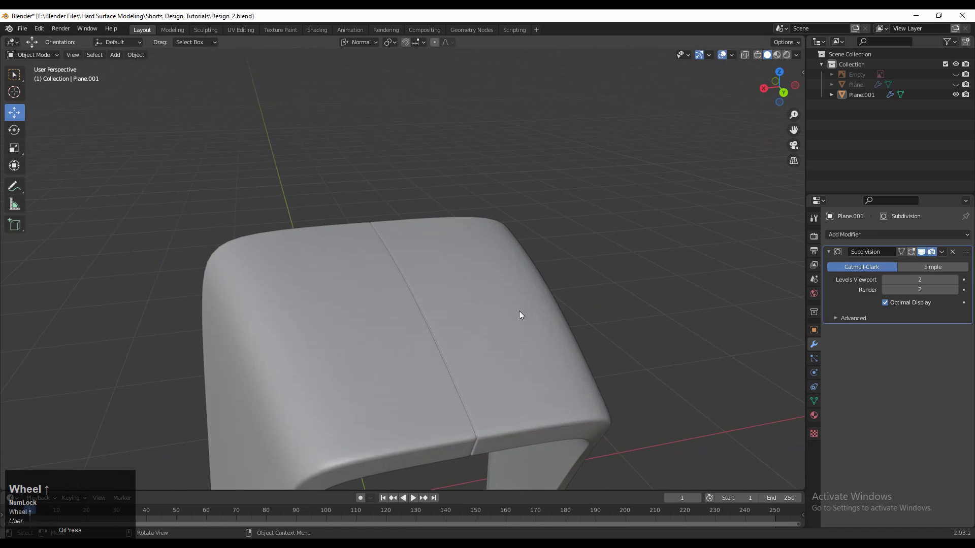
pyautogui.moveTo(499, 280); pyautogui.dragTo(548, 307, button='middle')
pyautogui.scroll(-5, 565, 336)
pyautogui.click(572, 306)
pyautogui.click(793, 88)
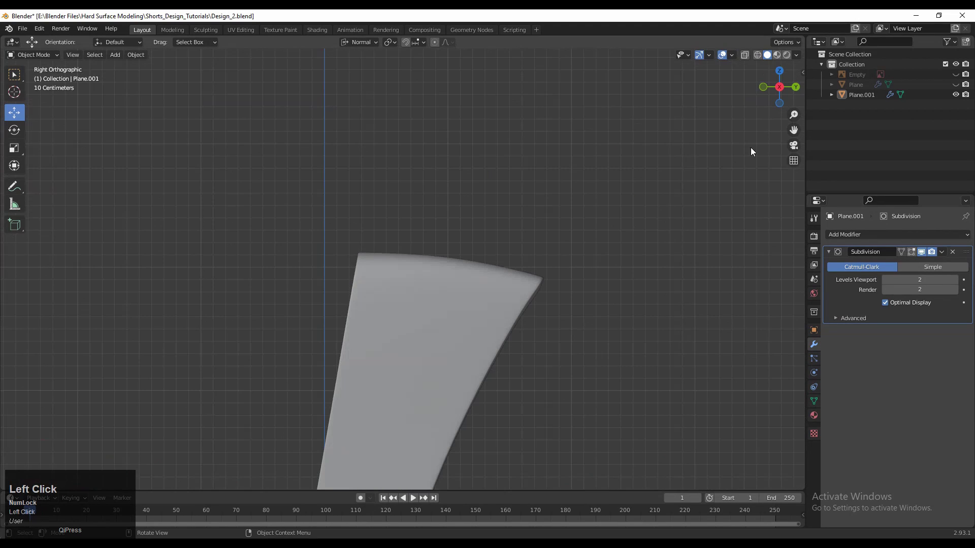
pyautogui.keyDown('shift'); pyautogui.moveTo(600, 205); pyautogui.dragTo(590, 172, button='middle'); pyautogui.keyUp('shift')
pyautogui.scroll(-3, 574, 196)
pyautogui.click(704, 81)
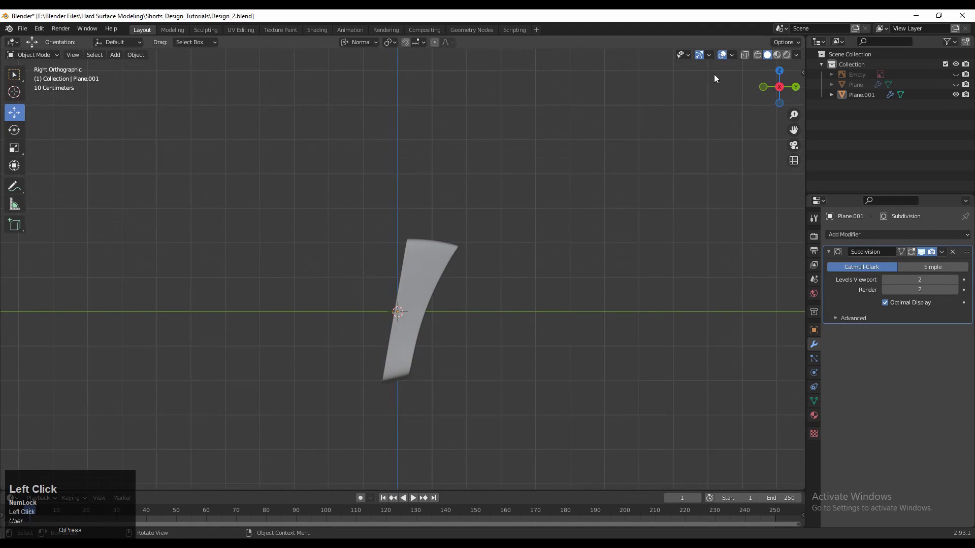
# Hide the viewport overlays and view the shell from its open side.
pyautogui.click(732, 54)
pyautogui.click(669, 227)
pyautogui.moveTo(537, 206); pyautogui.dragTo(709, 257, button='middle')
pyautogui.scroll(2, 181, 220)
pyautogui.scroll(2, 708, 257)
pyautogui.click(721, 54)
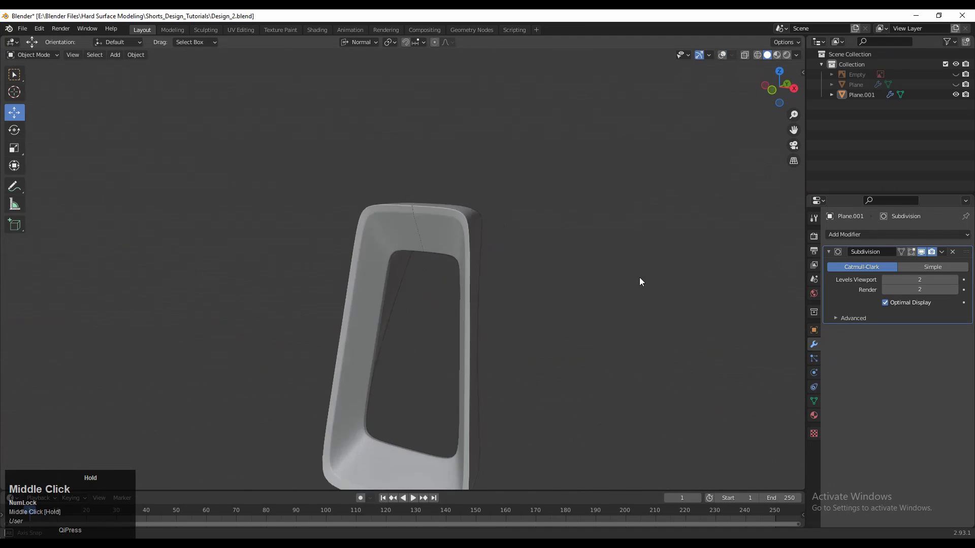